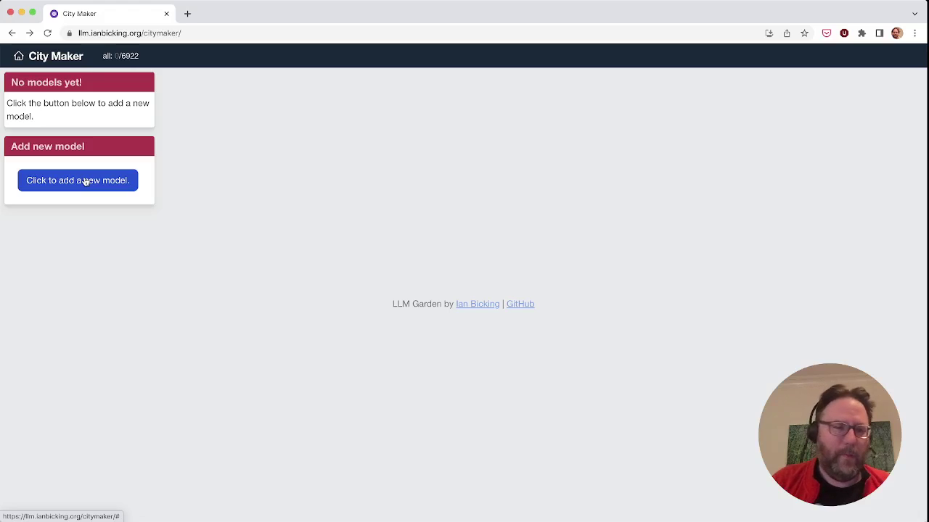
# - Create a new city model typed 'A desert city with towering sandstone pyramids'
pyautogui.click(85, 181)
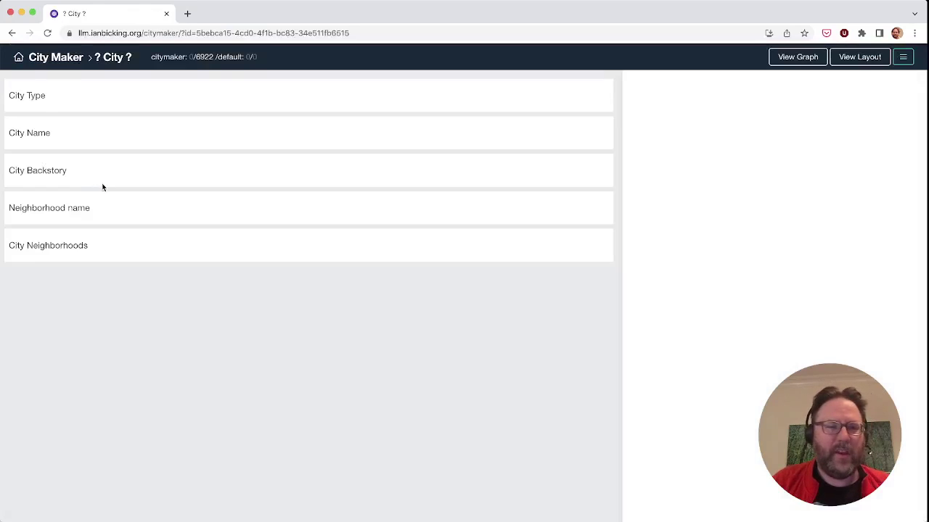
pyautogui.click(35, 98)
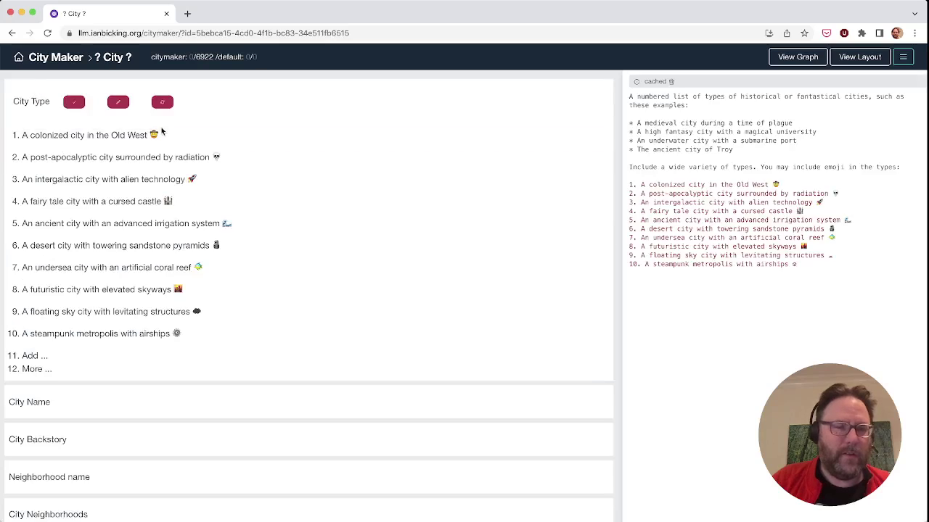
pyautogui.click(95, 246)
# - Request city name suggestions, accept the missing GPT key prompt, and open OpenAI's API keys page
pyautogui.click(31, 134)
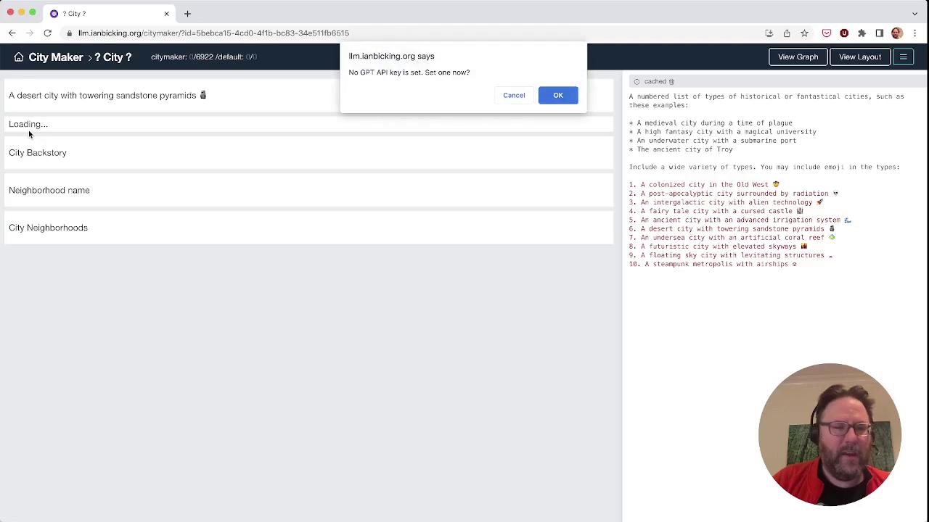
pyautogui.click(558, 96)
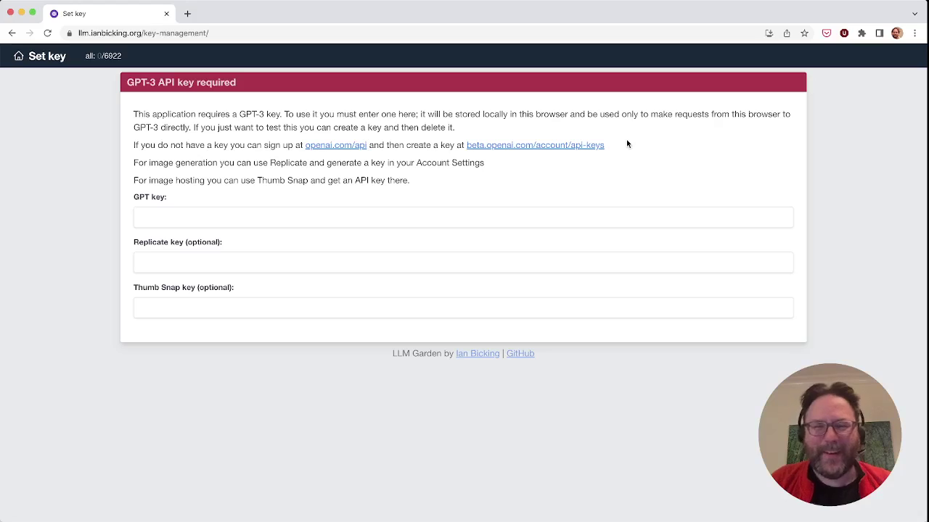
pyautogui.click(580, 146)
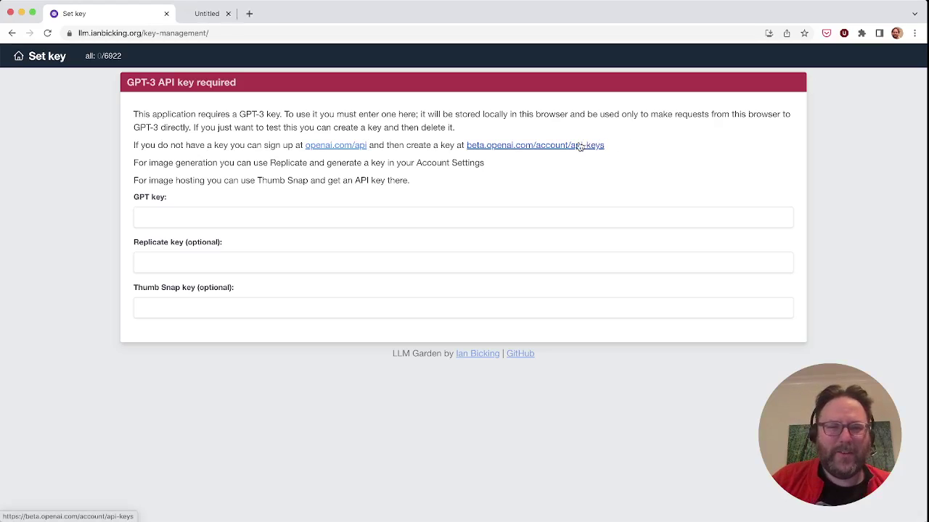
# - Create a new secret key on OpenAI's API keys page and copy it
pyautogui.click(204, 16)
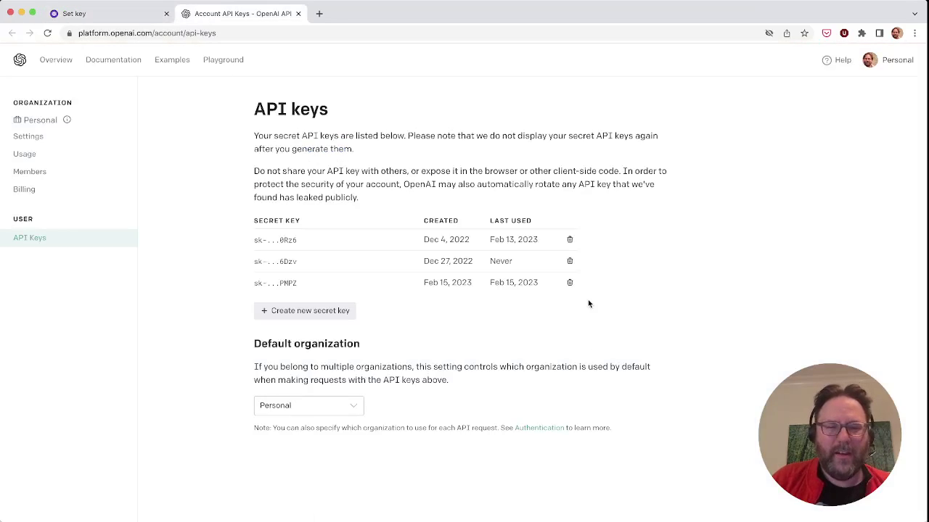
pyautogui.click(294, 311)
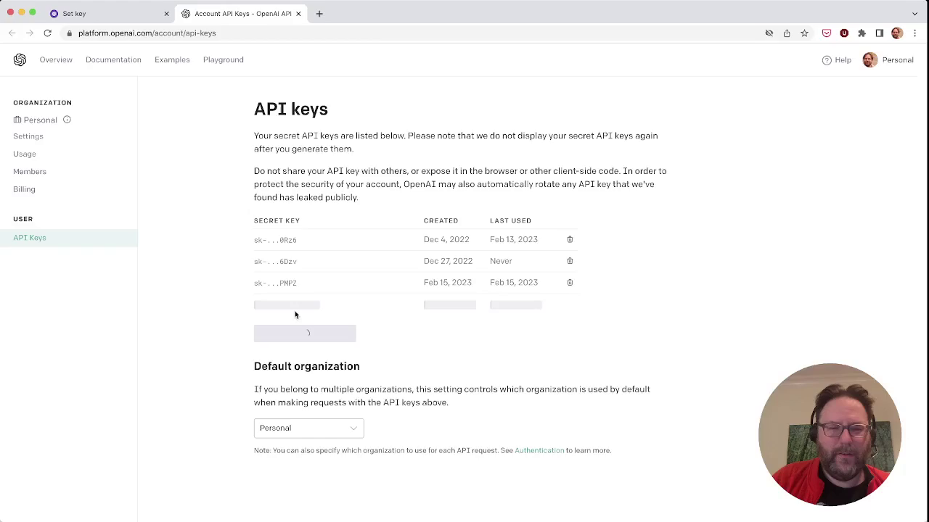
pyautogui.click(584, 299)
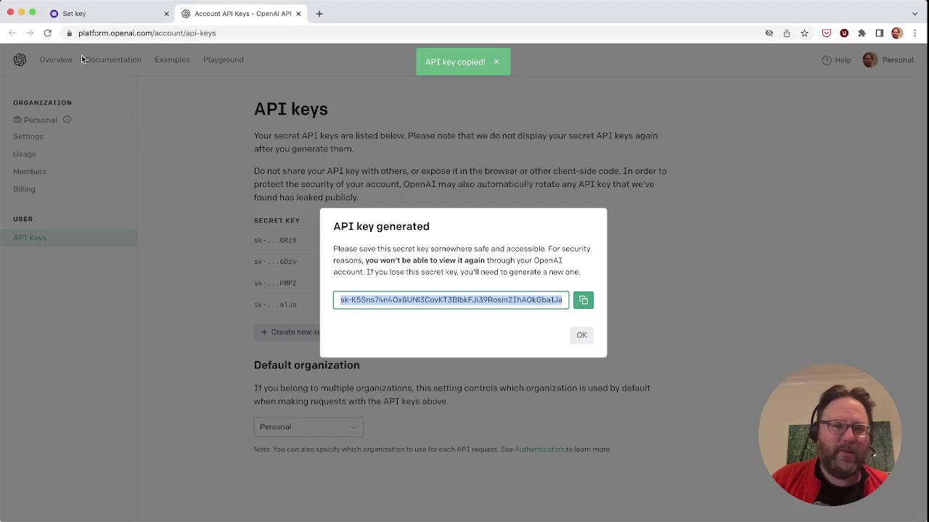
# - Save the copied key as City Maker's GPT key, return to the desert-city model, close the OpenAI tab
pyautogui.click(93, 20)
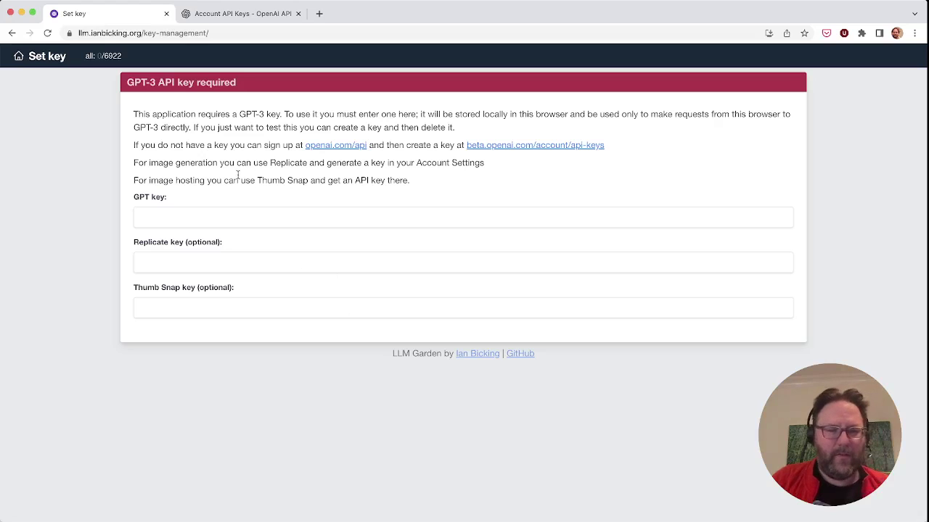
pyautogui.click(230, 209)
pyautogui.press('super+v')
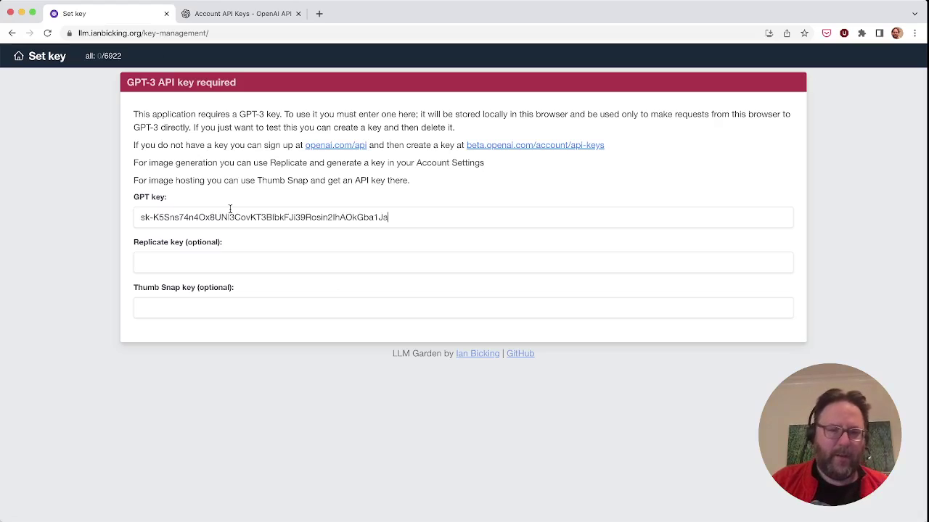
pyautogui.press('Return')
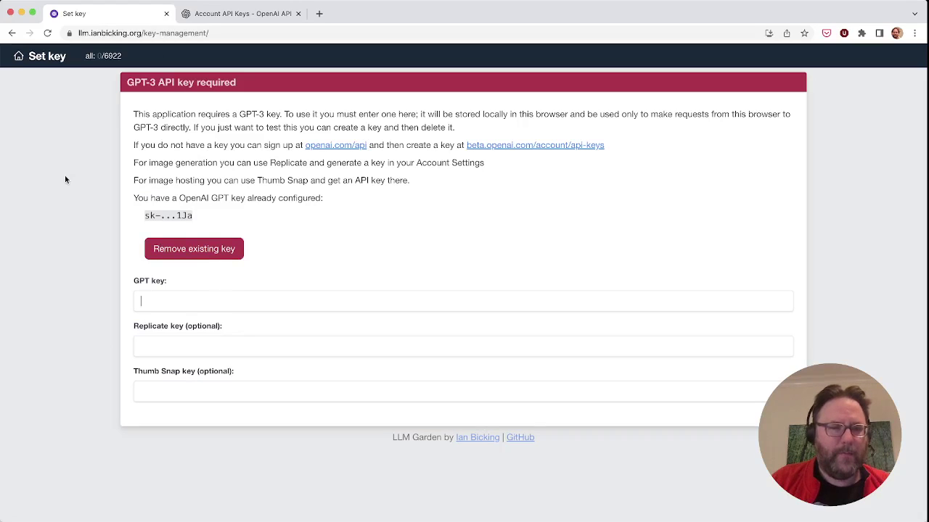
pyautogui.click(12, 33)
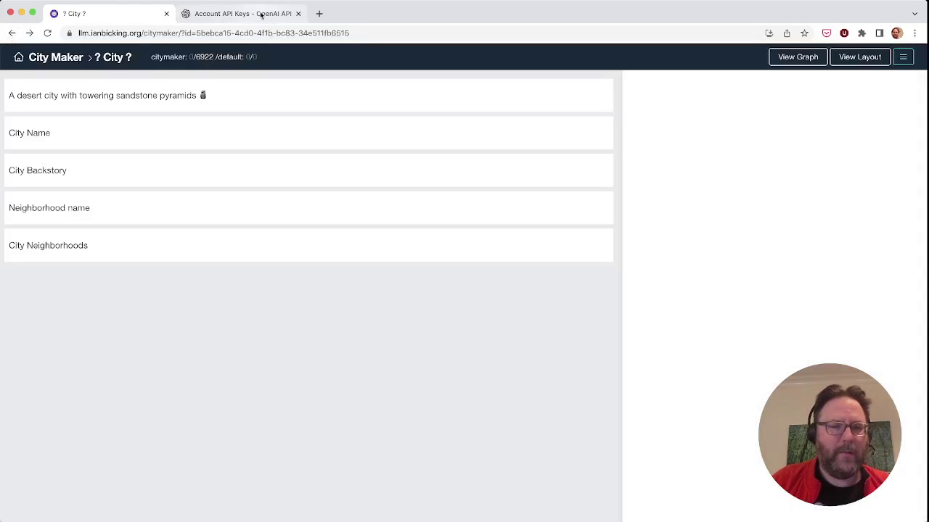
pyautogui.click(297, 14)
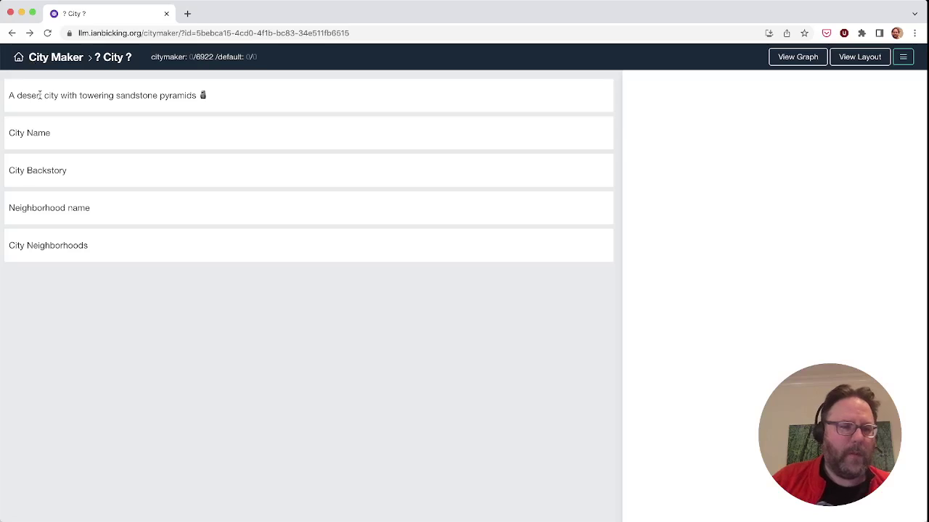
# - Reopen the City Type suggestions and highlight the prompt instructions and generated list beside them
pyautogui.click(163, 96)
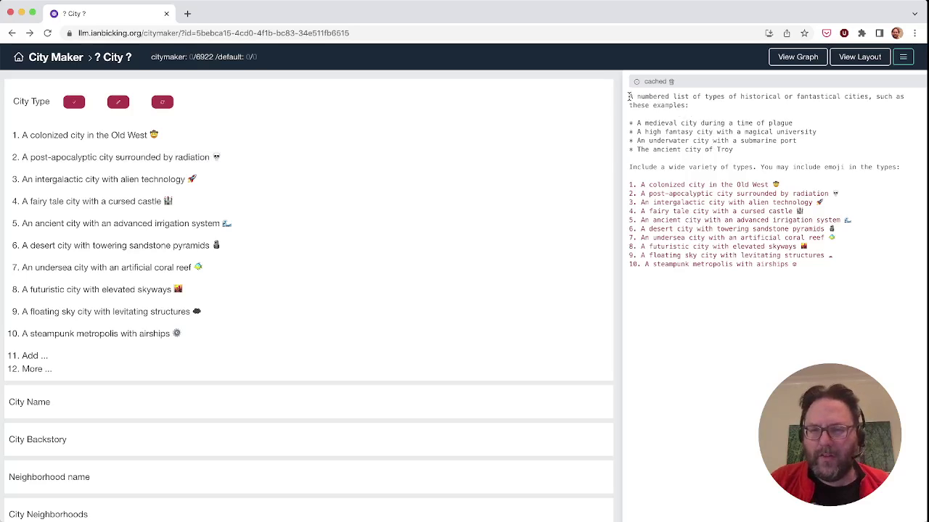
pyautogui.moveTo(629, 96); pyautogui.dragTo(909, 167)
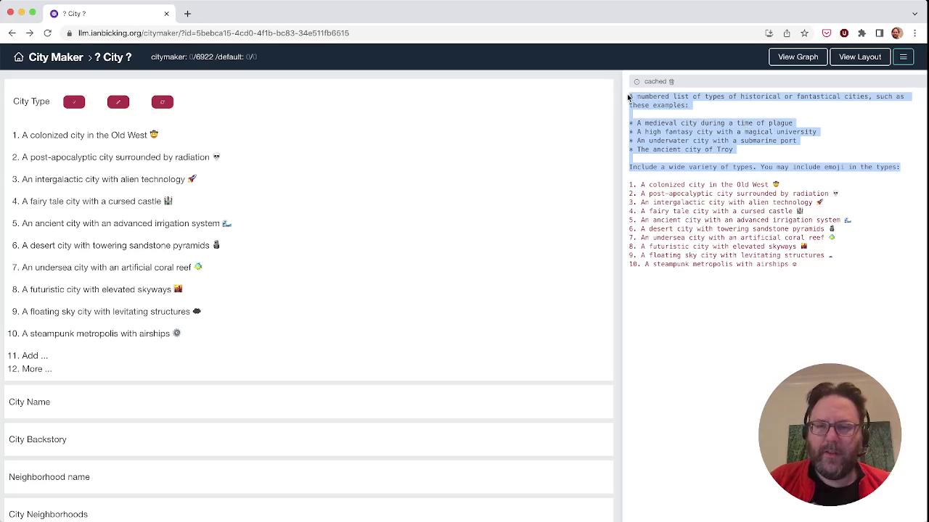
pyautogui.moveTo(657, 175); pyautogui.dragTo(789, 274)
pyautogui.click(791, 280)
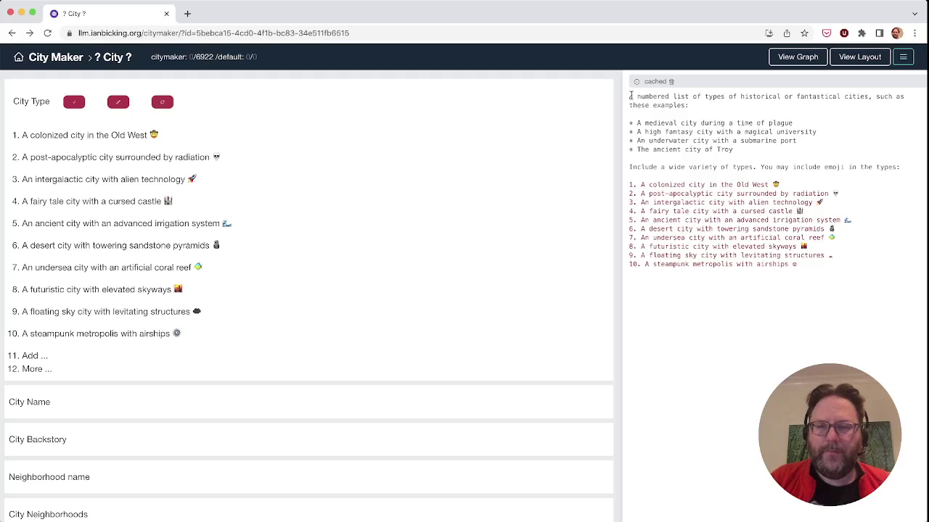
pyautogui.moveTo(630, 95); pyautogui.dragTo(901, 170)
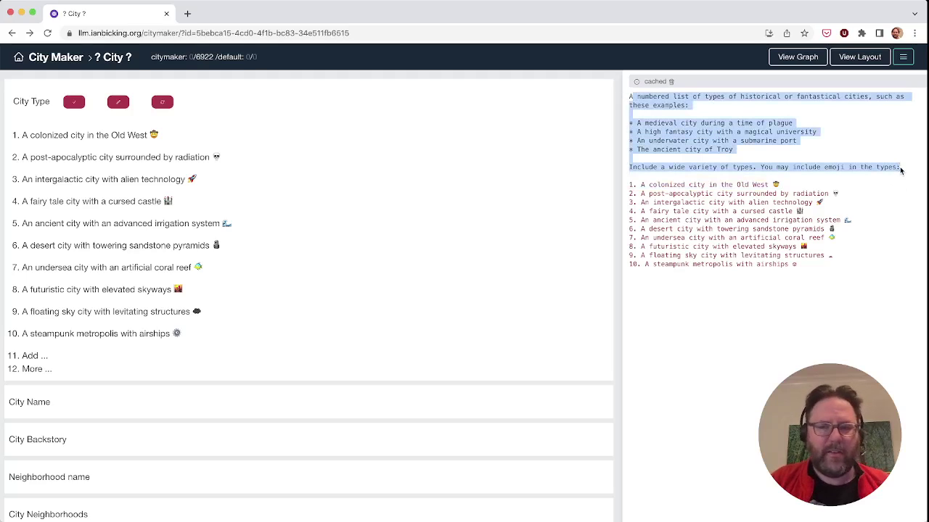
pyautogui.click(901, 170)
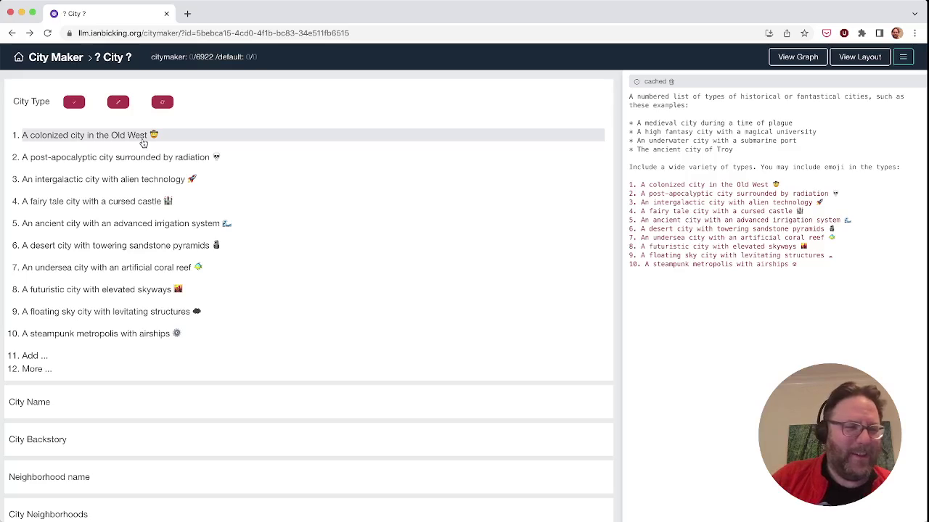
# - Choose the post-apocalyptic radiation city type and pick 'Shrouded Outpost' from the generated names
pyautogui.click(89, 160)
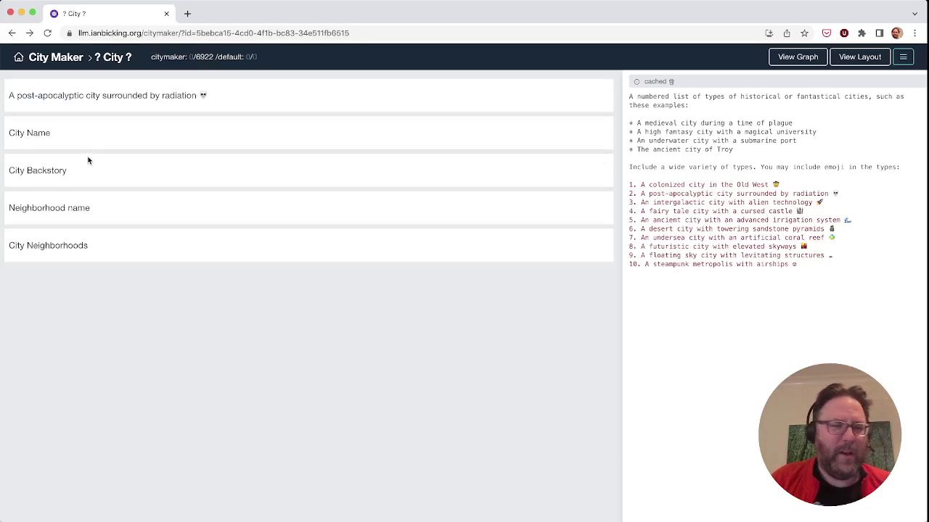
pyautogui.click(29, 137)
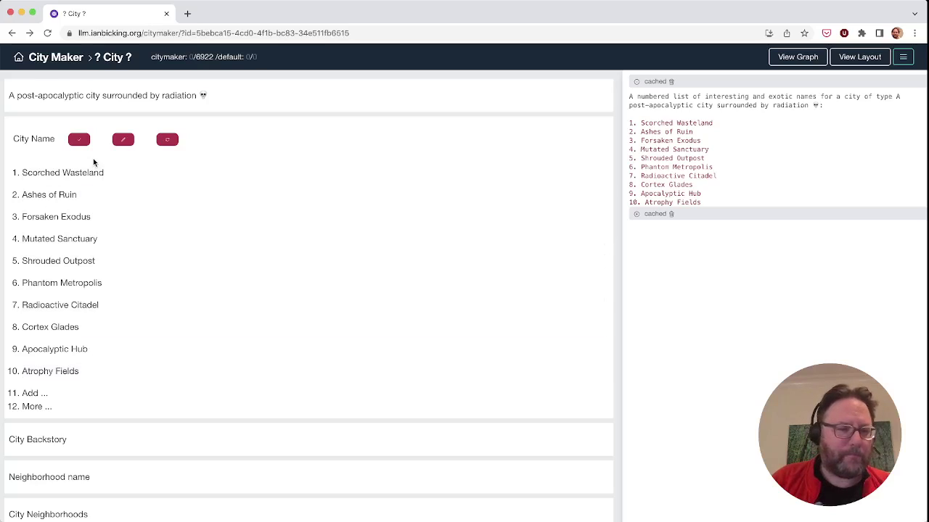
pyautogui.click(81, 268)
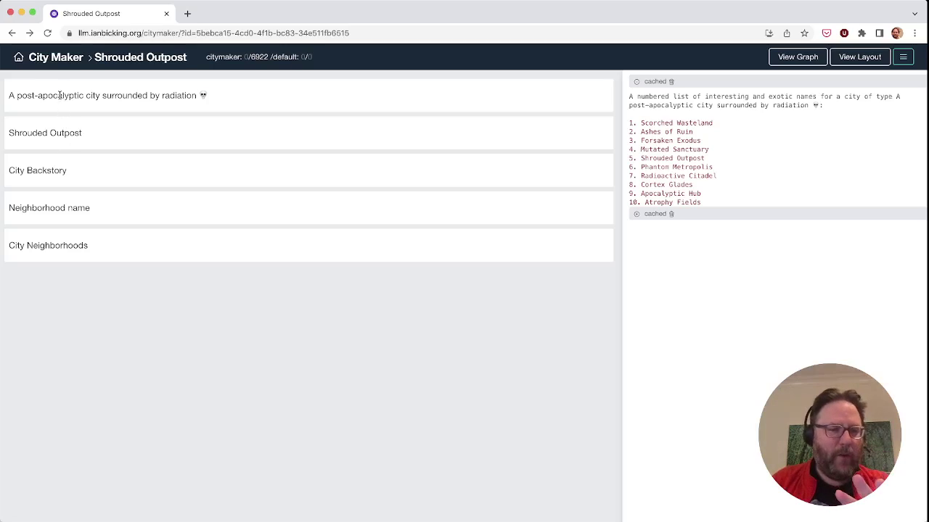
# - Generate backstory suggestions for Shrouded Outpost and keep the fact about technology in the city
pyautogui.click(45, 171)
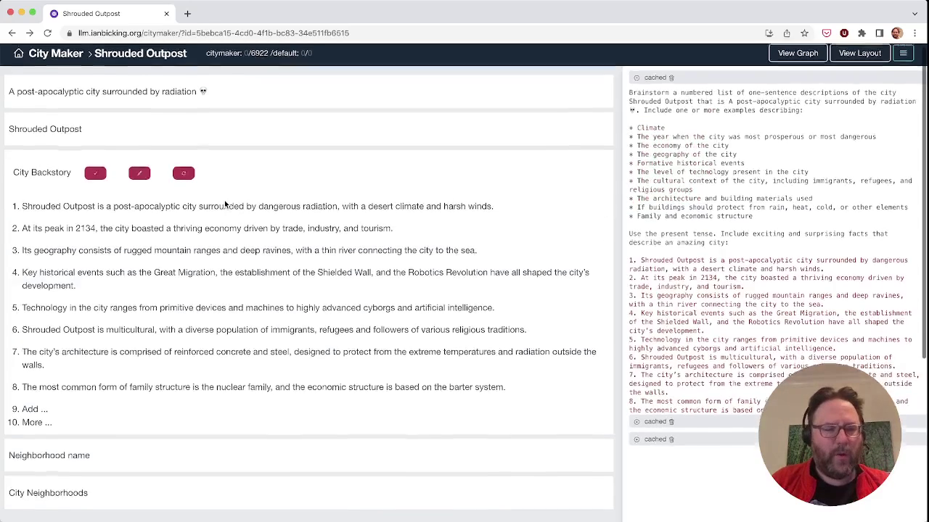
pyautogui.scroll(-1, 225, 204)
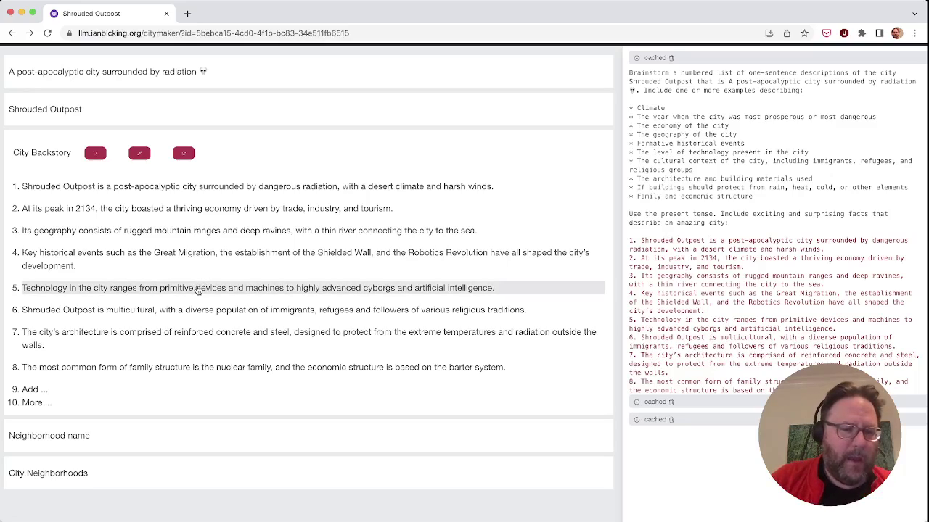
pyautogui.click(199, 291)
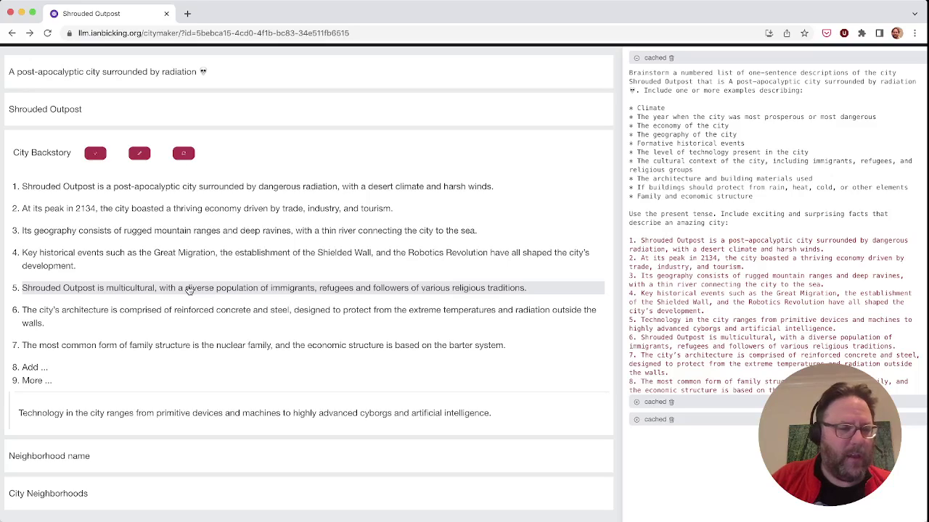
# - Keep the geography and multicultural backstory facts and finish choosing facts
pyautogui.click(143, 232)
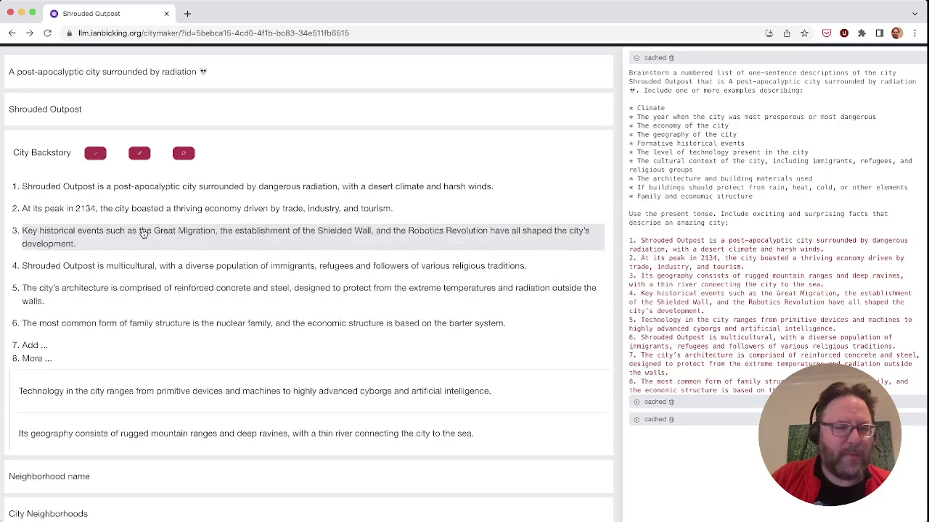
pyautogui.click(149, 274)
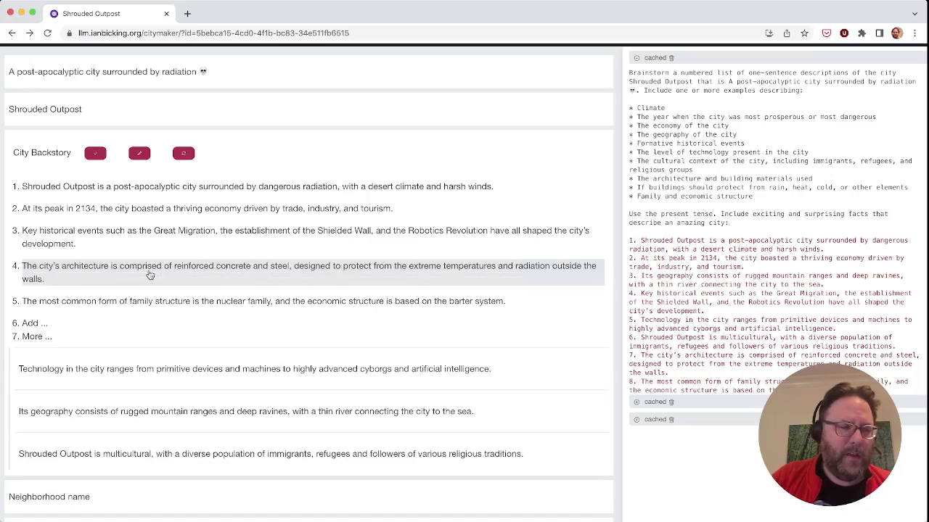
pyautogui.click(95, 154)
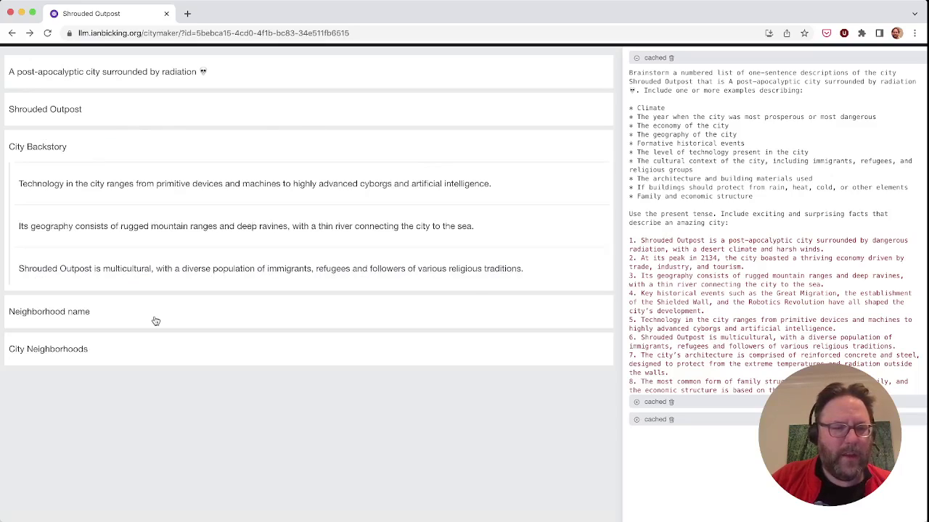
# - Edit the multicultural fact to add ', sentient mutant animals,' and end with 'cults'
pyautogui.click(349, 268)
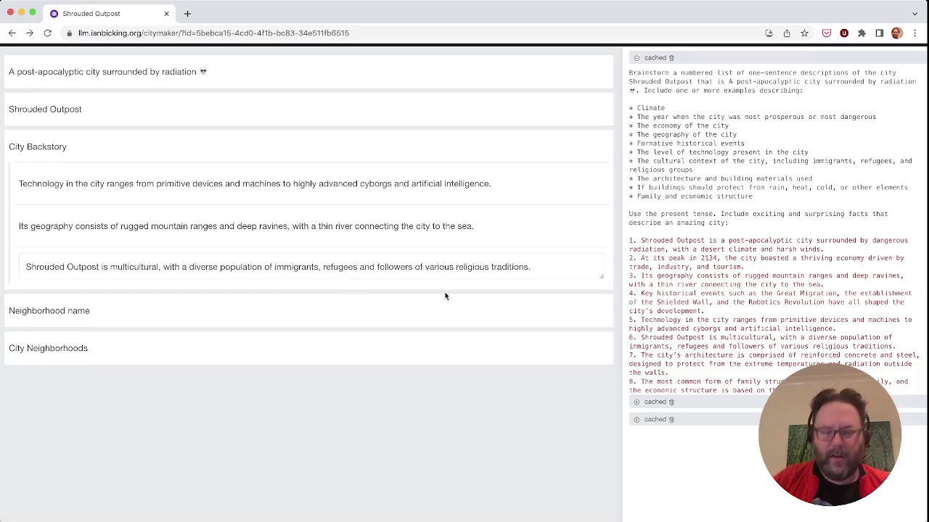
pyautogui.write(', sentien')
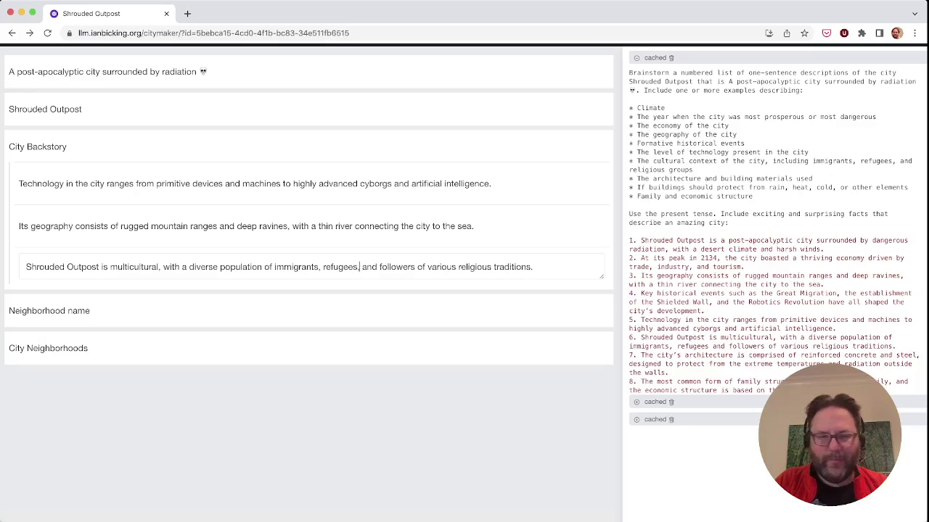
pyautogui.write('t muta')
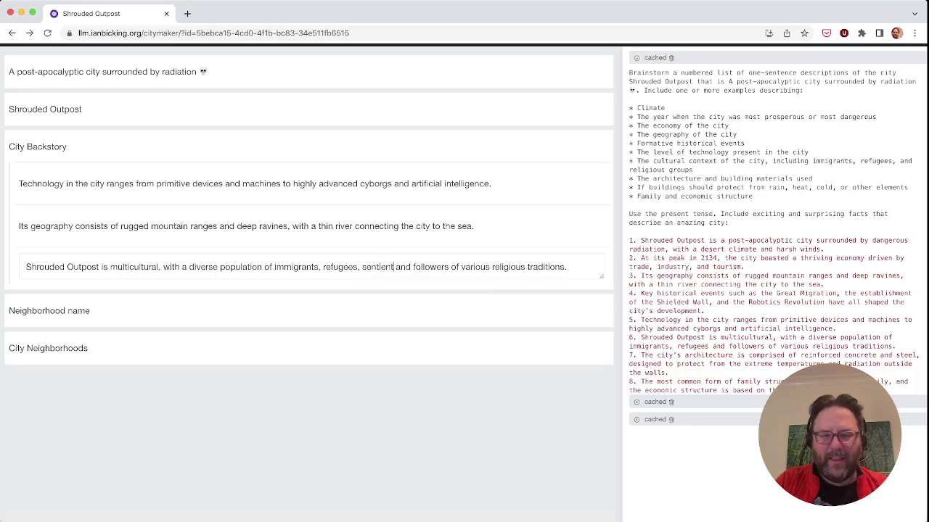
pyautogui.write('nt animals ')
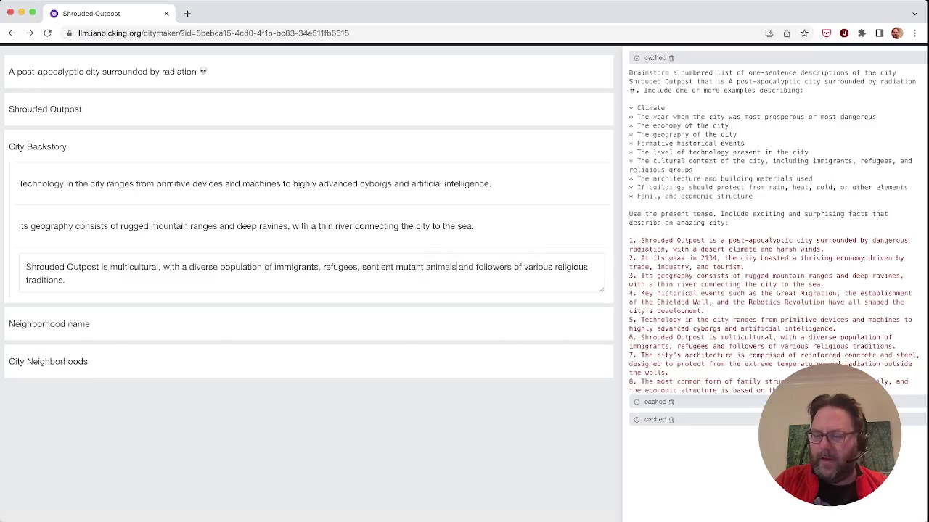
pyautogui.write(',')
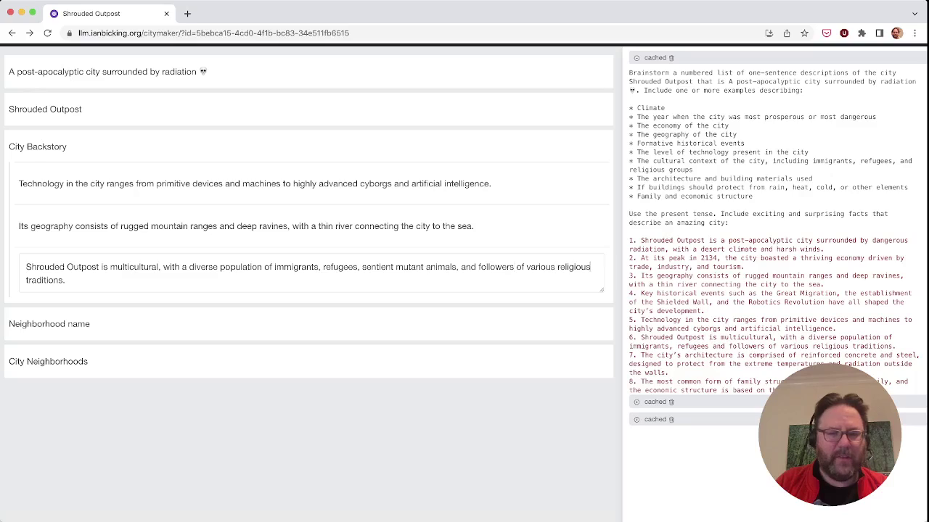
pyautogui.hotkey('alt', 'BackSpace')
pyautogui.hotkey('alt', 'BackSpace')
pyautogui.write('cults')
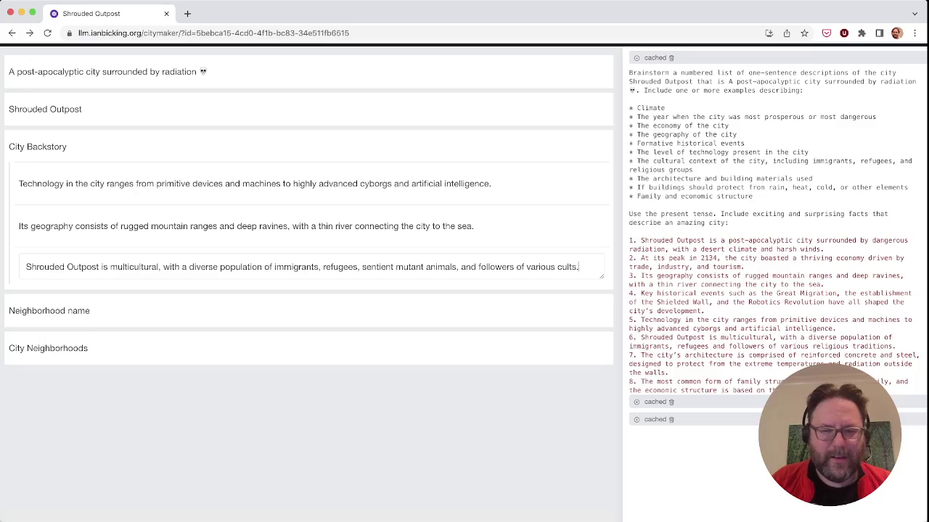
pyautogui.press('Return')
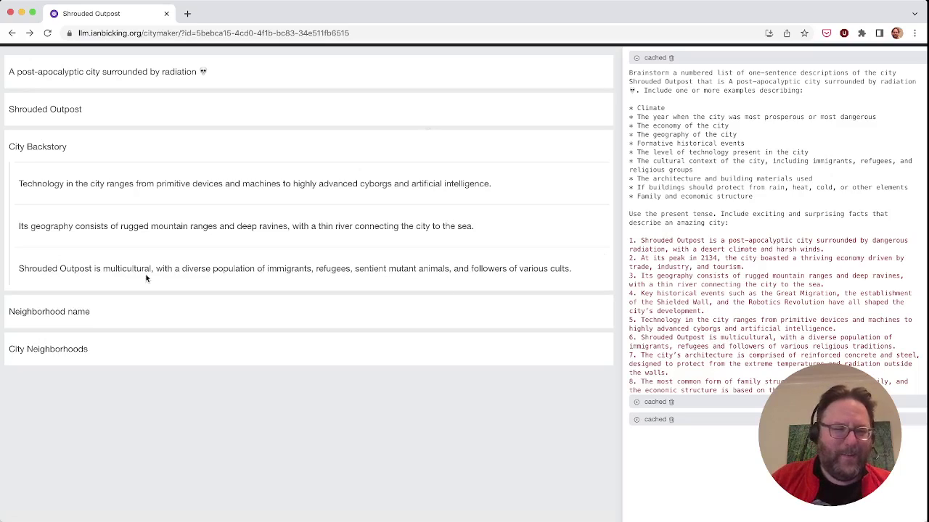
# - Generate options for what districts are called and choose 'neighborhood'
pyautogui.click(59, 312)
pyautogui.scroll(-2, 305, 383)
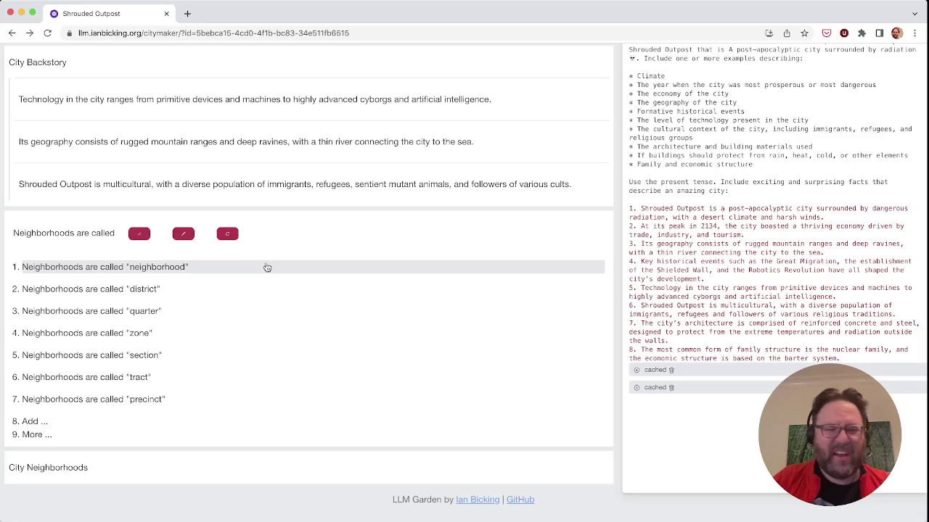
pyautogui.click(266, 268)
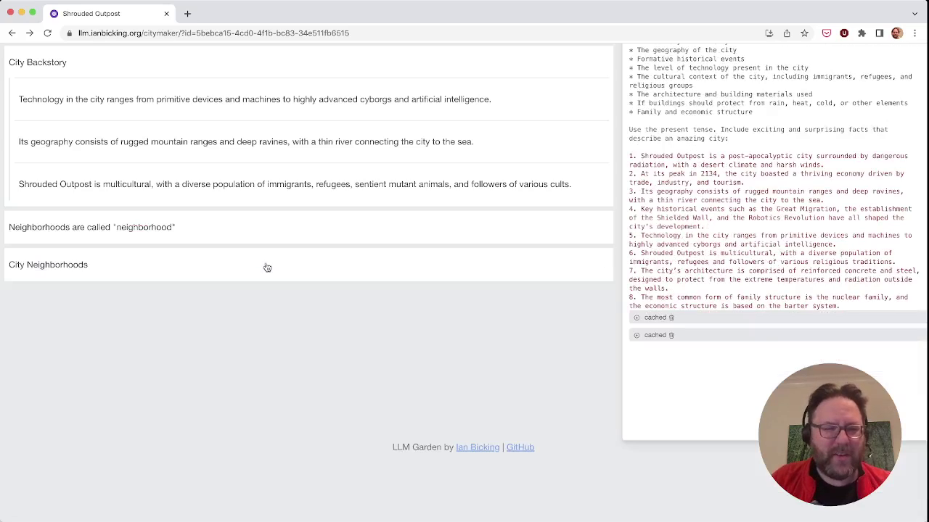
# - Generate nine neighborhoods, Styx Valley through The Heavens, review them, and request more suggestions
pyautogui.click(61, 273)
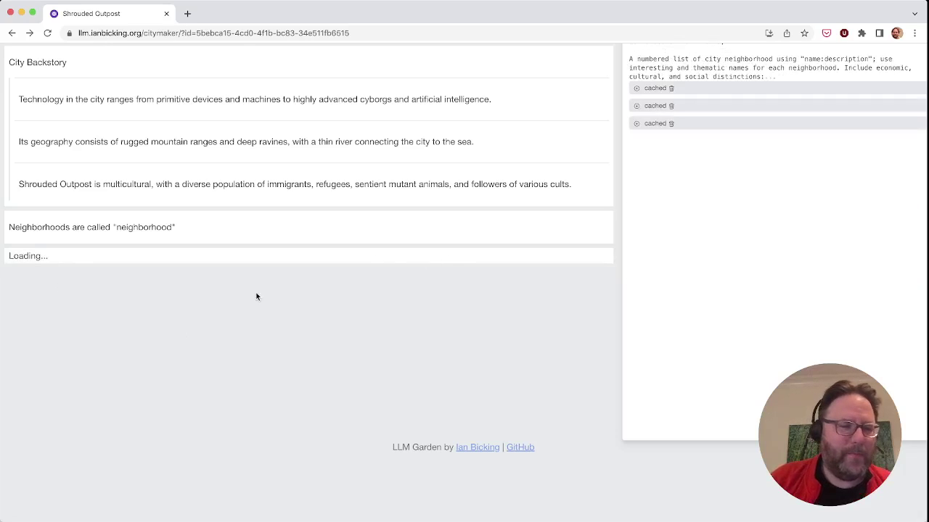
pyautogui.scroll(1, 225, 284)
pyautogui.scroll(3, 225, 283)
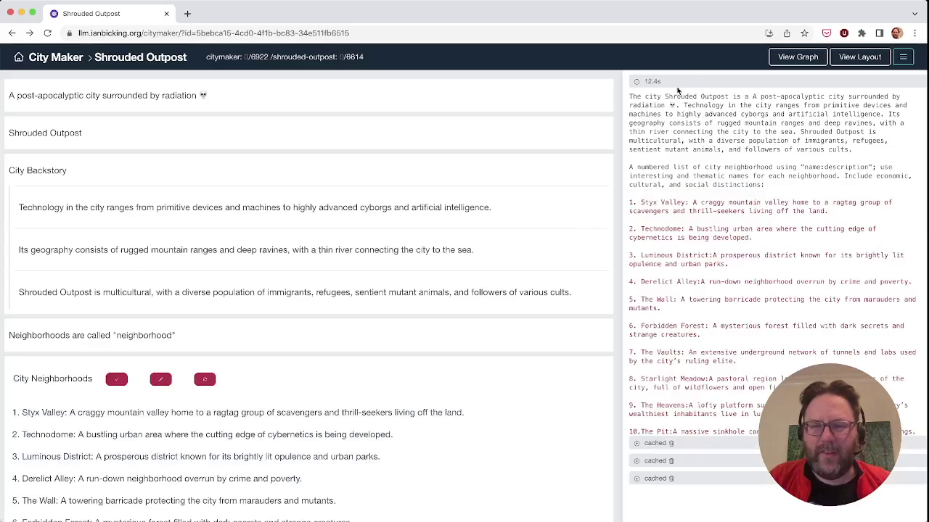
pyautogui.scroll(-3, 235, 337)
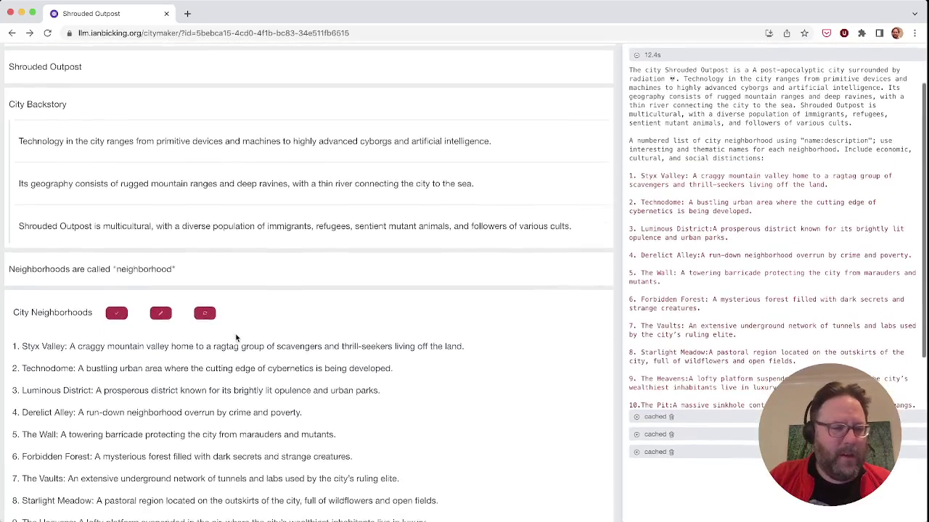
pyautogui.scroll(-2, 234, 337)
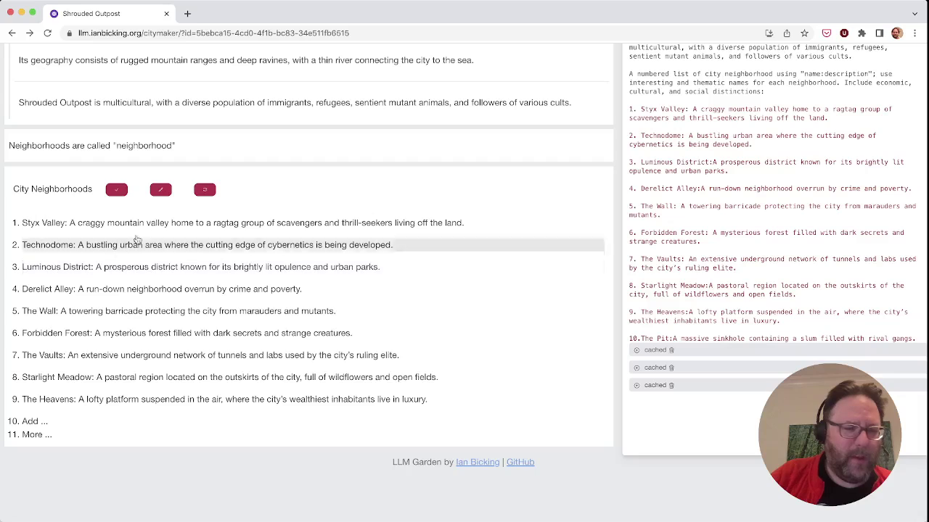
pyautogui.click(204, 191)
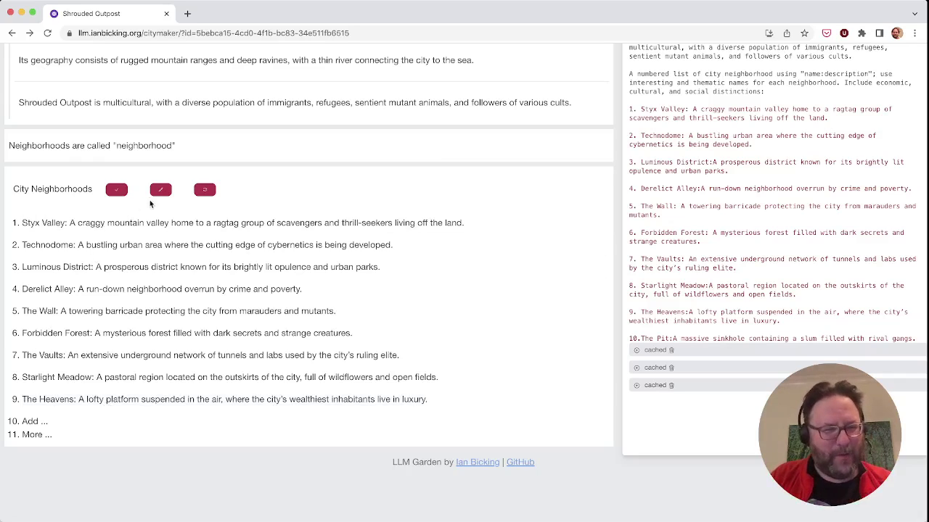
pyautogui.click(204, 190)
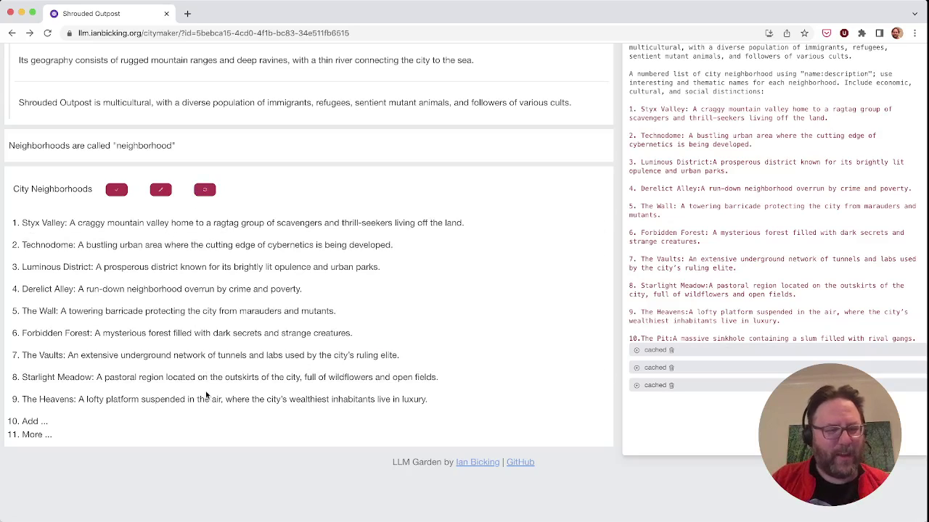
pyautogui.click(35, 434)
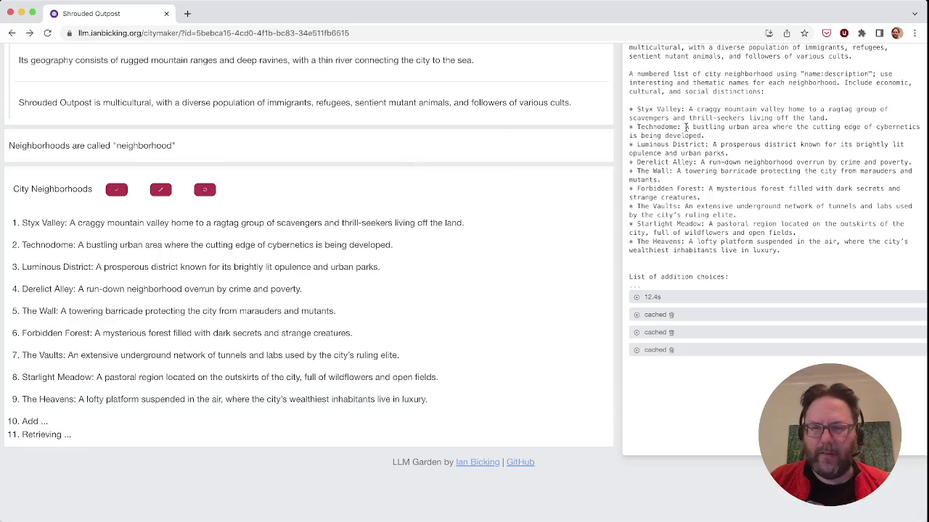
# - Scroll through the eight added neighborhoods, from Chinatown and Necropolis to Mutant Alley
pyautogui.scroll(2, 686, 127)
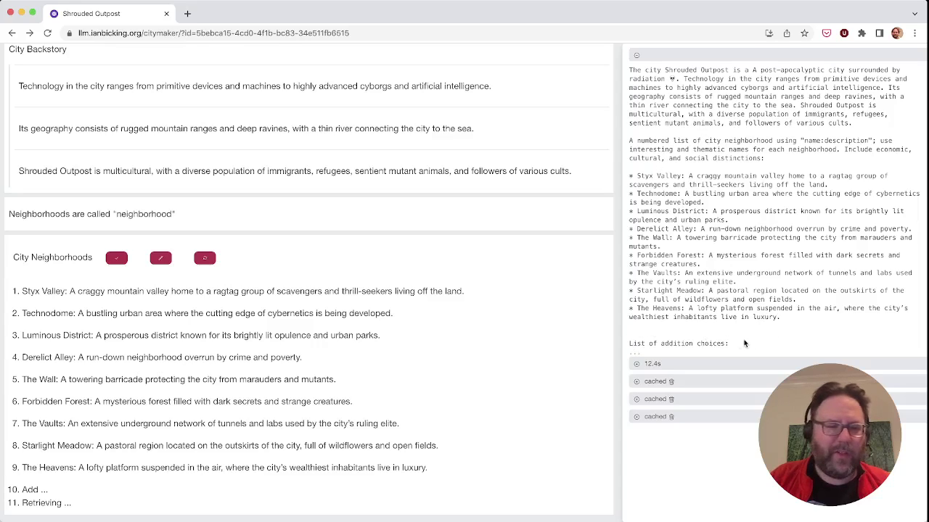
pyautogui.scroll(-2, 368, 319)
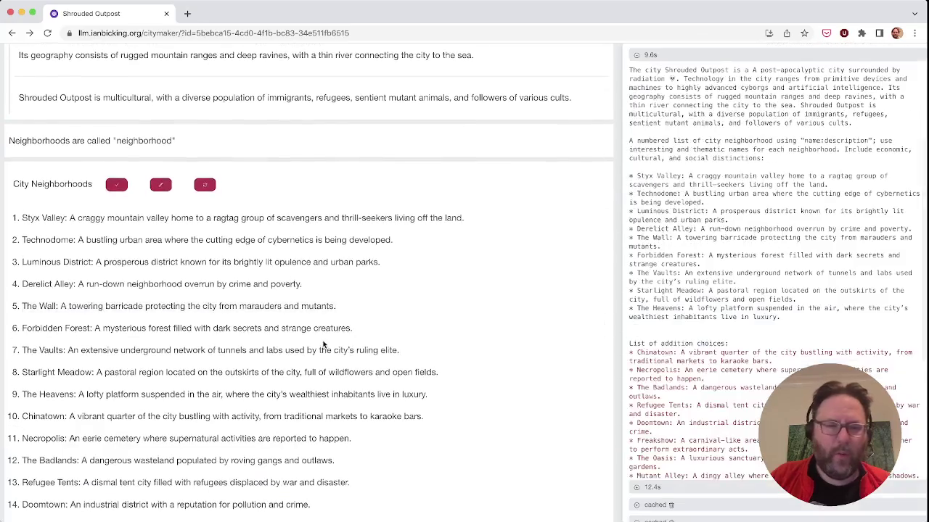
pyautogui.scroll(-5, 324, 345)
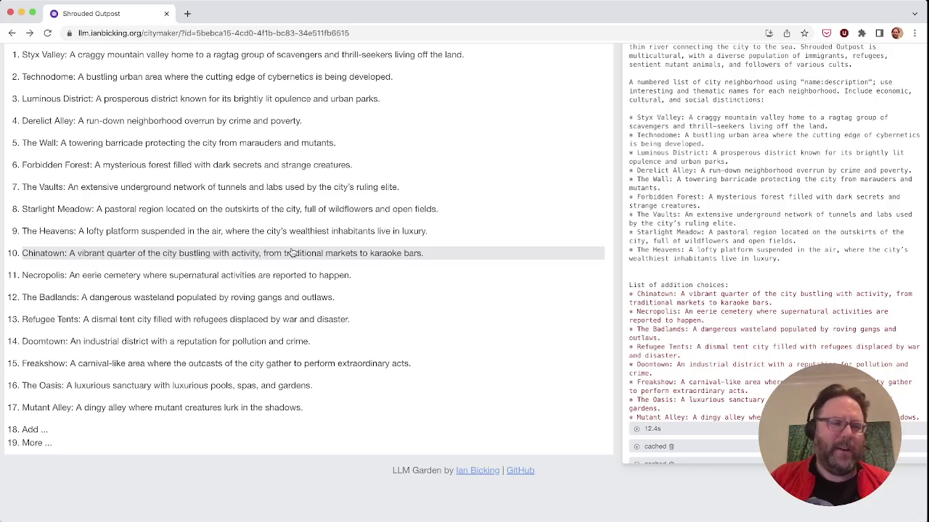
pyautogui.scroll(1, 290, 253)
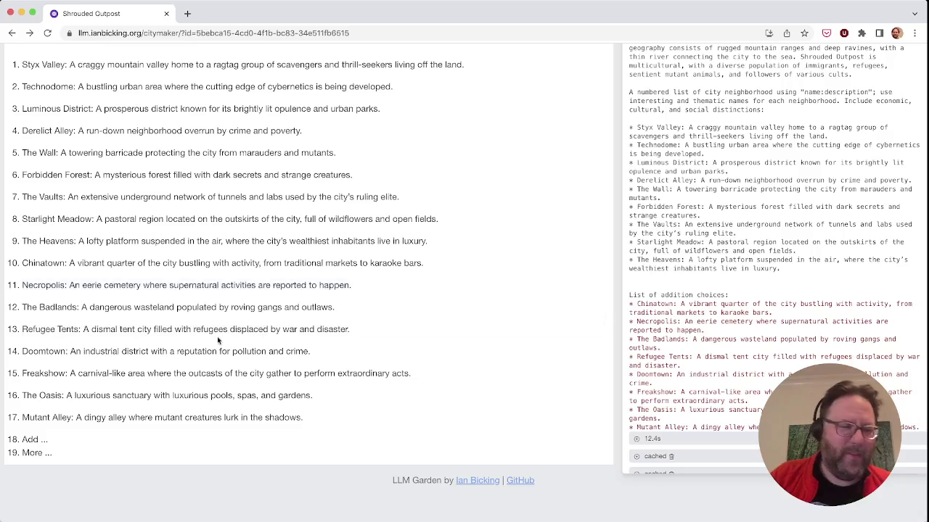
# - Select Freakshow, Technodome and Forbidden Forest from the City Neighborhoods list
pyautogui.click(135, 380)
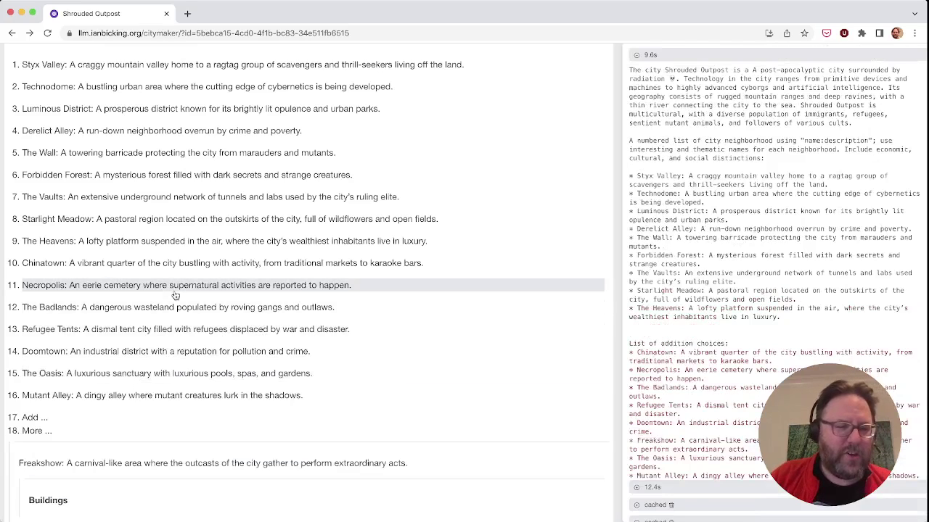
pyautogui.scroll(3, 174, 295)
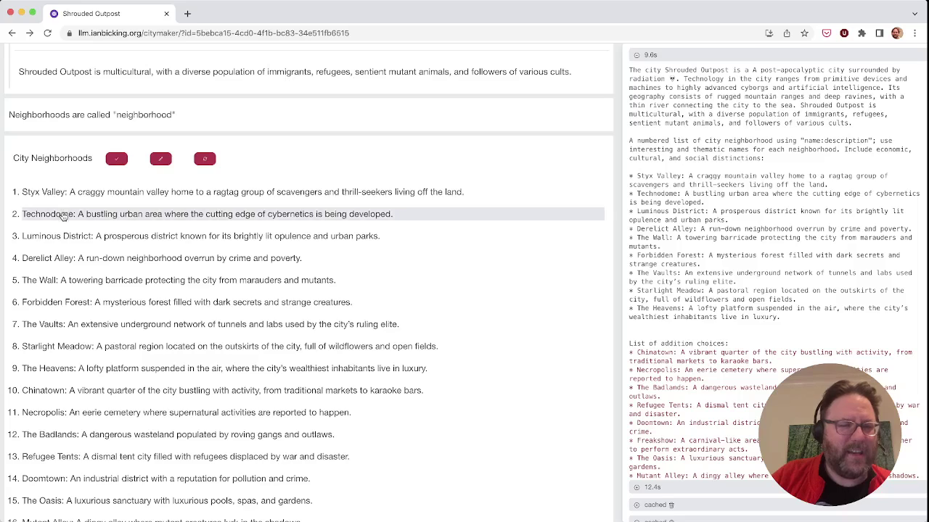
pyautogui.click(64, 211)
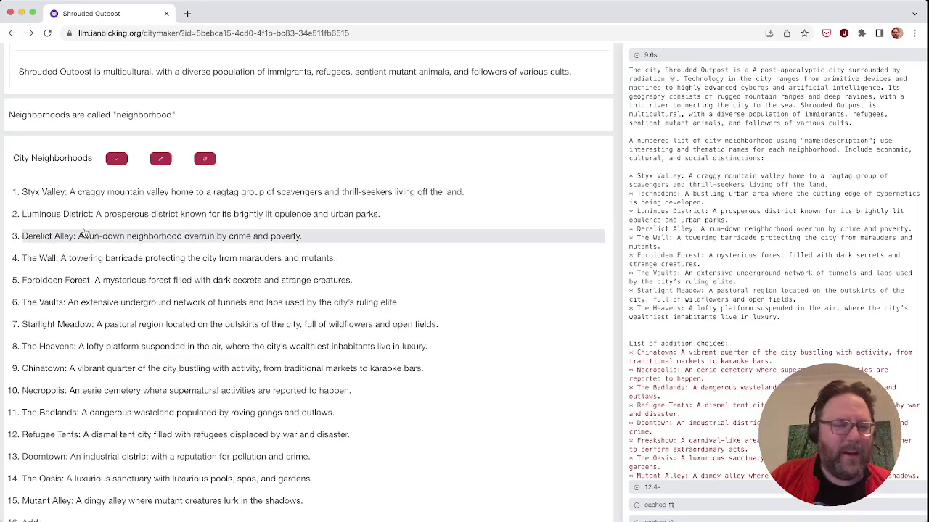
pyautogui.click(133, 284)
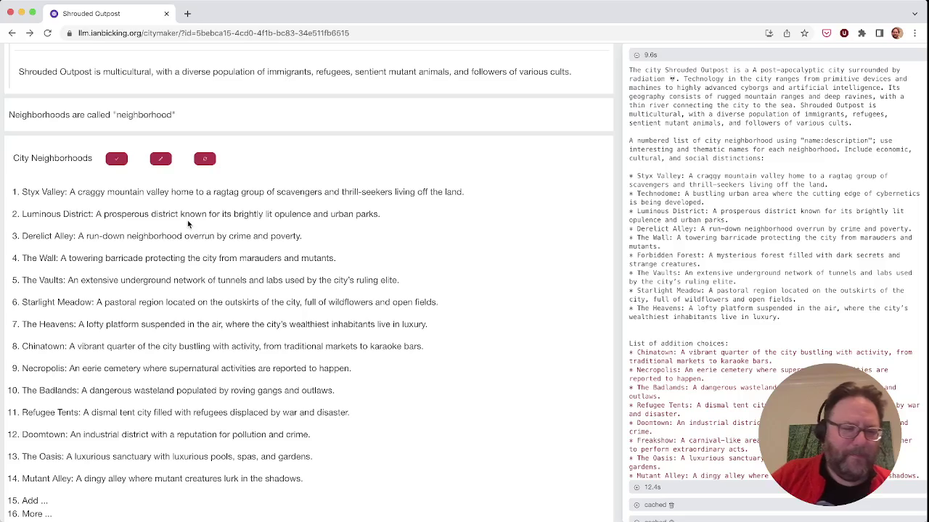
pyautogui.scroll(-5, 166, 404)
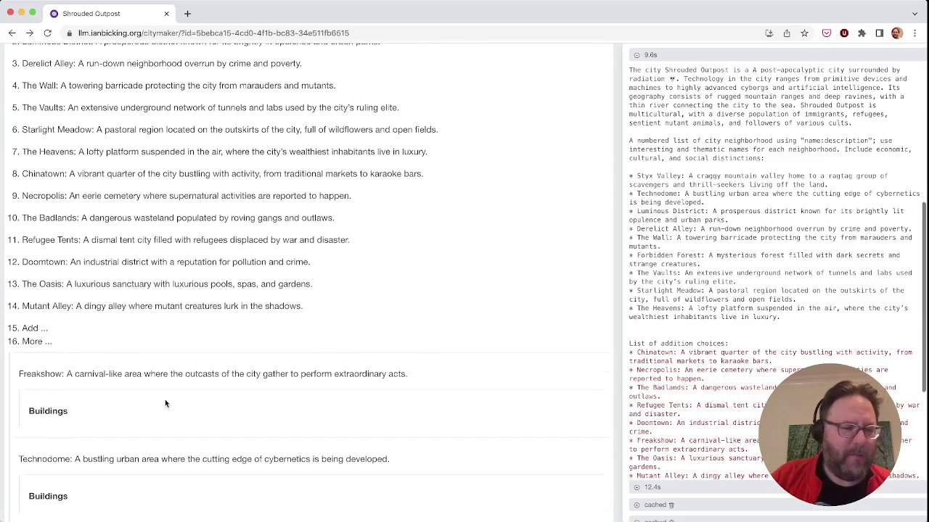
pyautogui.scroll(4, 165, 399)
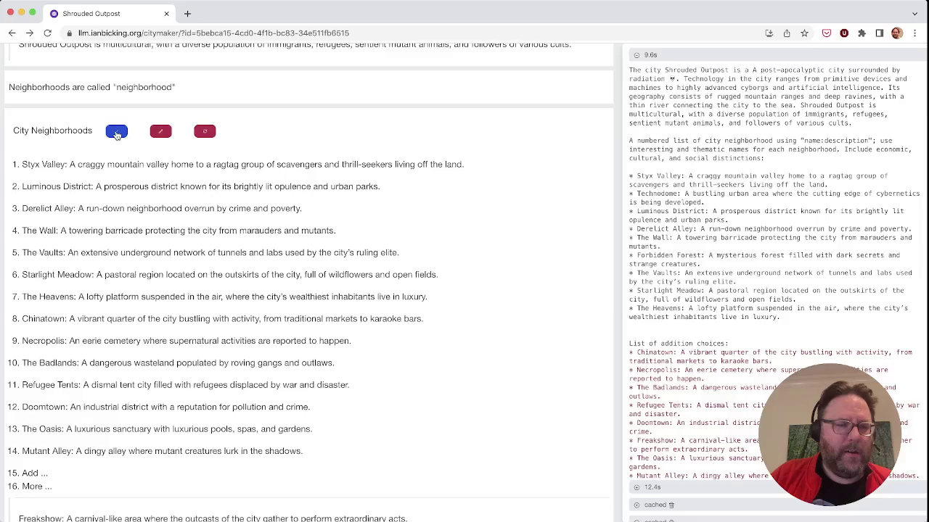
# - Close the neighborhood choices, generate Freakshow's buildings, and highlight the prompt's frequency line
pyautogui.click(116, 132)
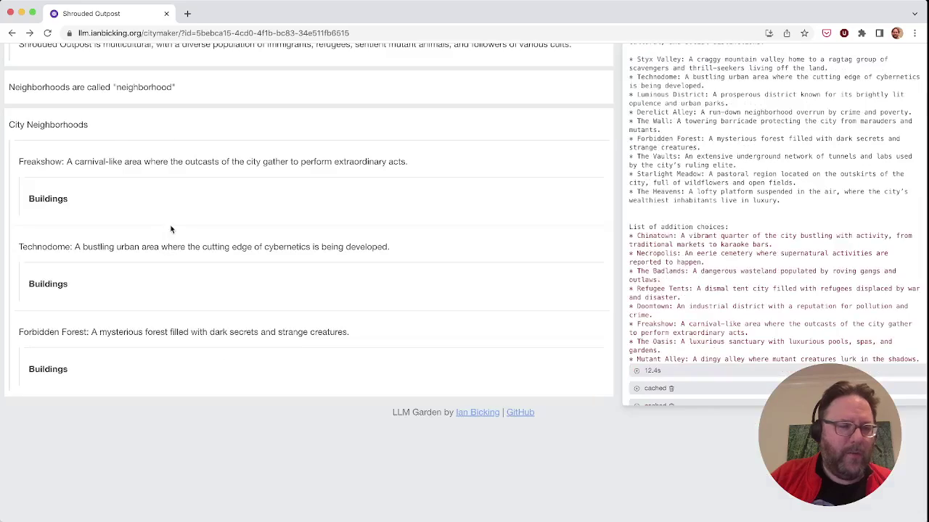
pyautogui.click(48, 198)
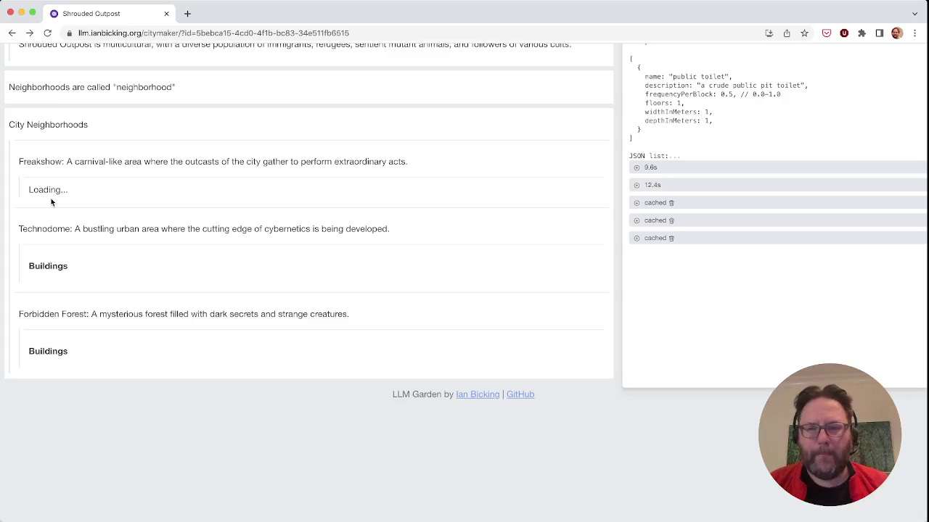
pyautogui.scroll(2, 654, 127)
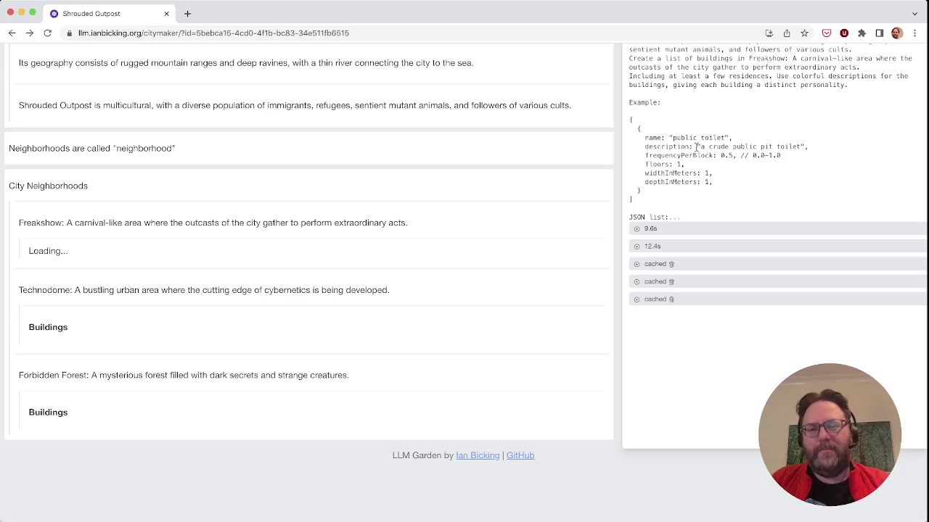
pyautogui.moveTo(645, 157); pyautogui.dragTo(787, 162)
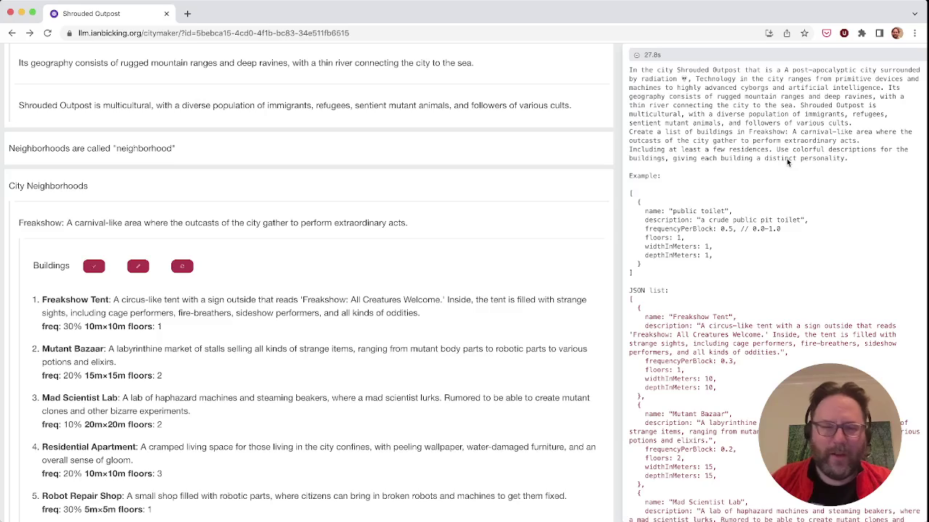
pyautogui.scroll(-3, 218, 272)
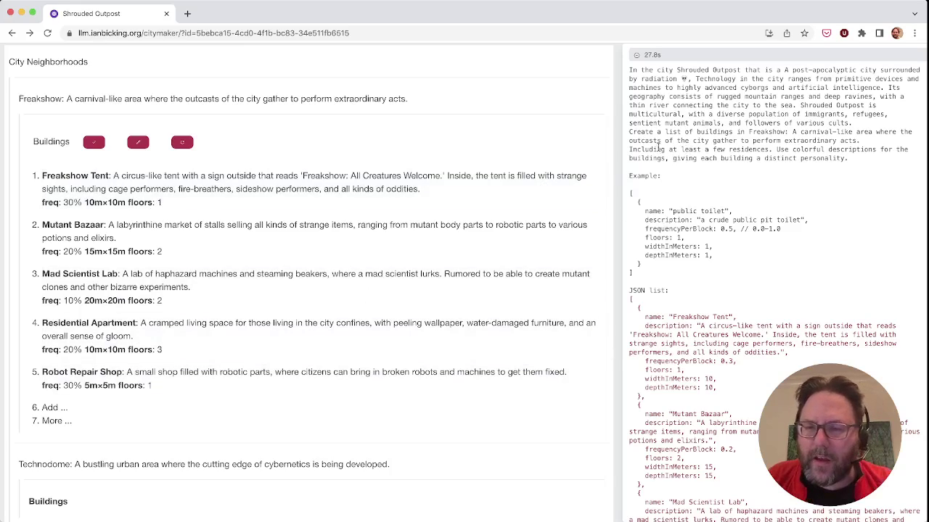
pyautogui.tripleClick(637, 151)
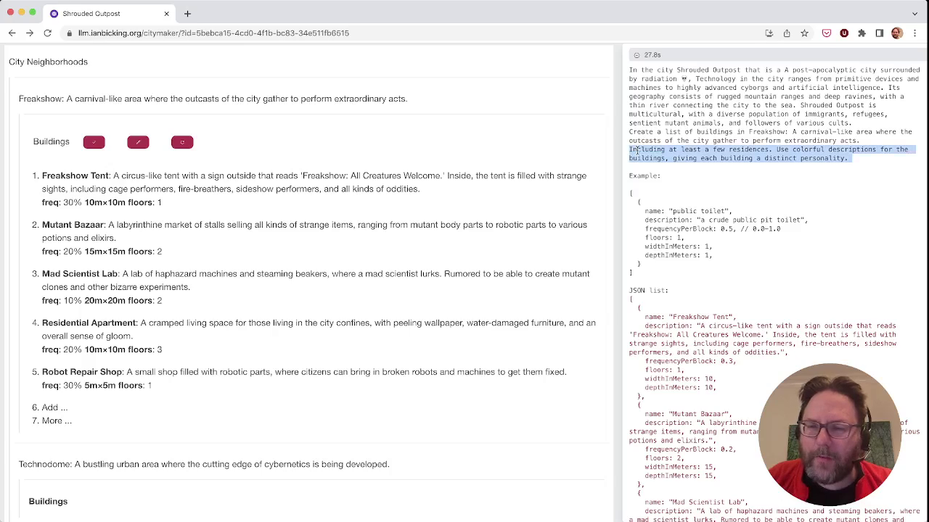
pyautogui.tripleClick(642, 89)
pyautogui.click(657, 134)
pyautogui.tripleClick(657, 133)
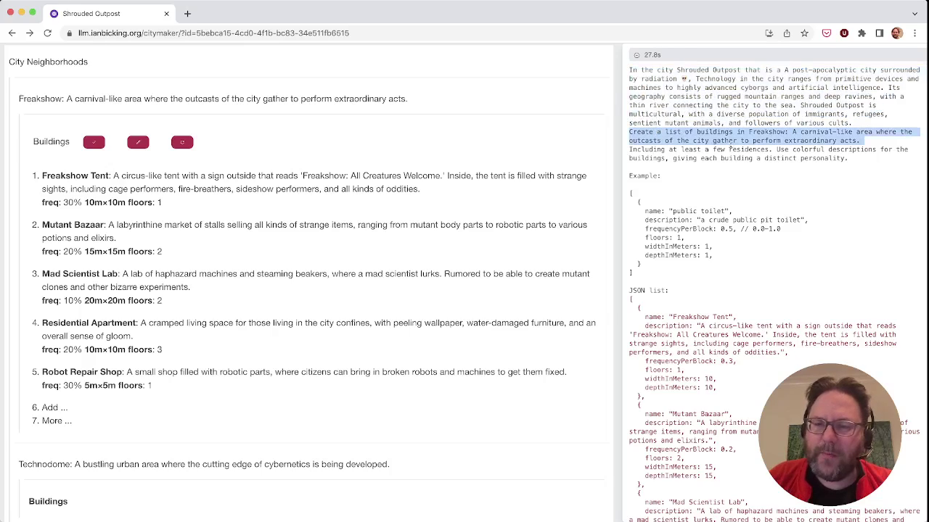
pyautogui.tripleClick(647, 149)
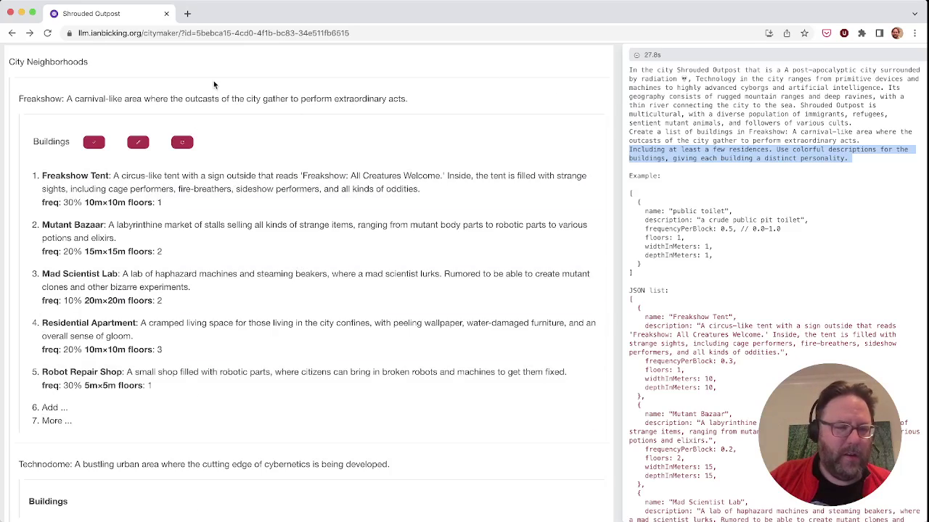
# - Keep only Mad Scientist Lab for Freakshow and request its owners, occupants and caretakers
pyautogui.click(174, 283)
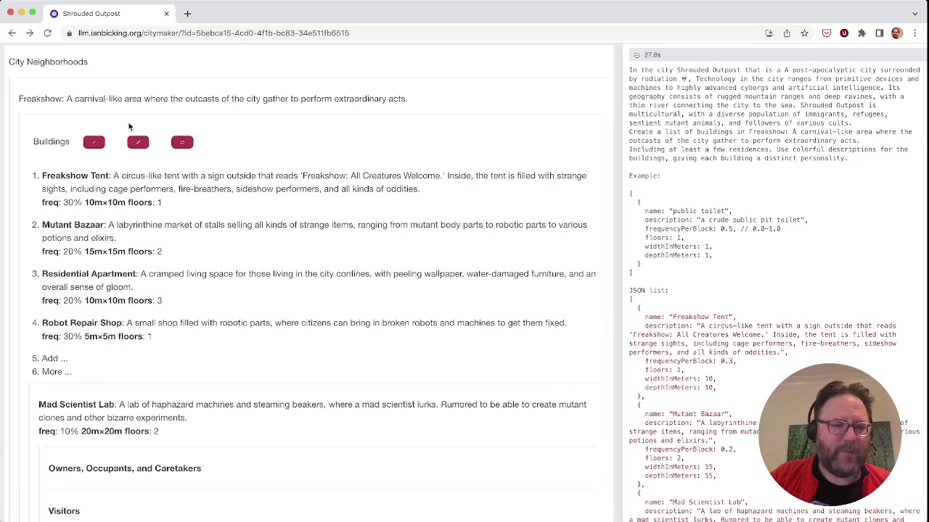
pyautogui.click(94, 143)
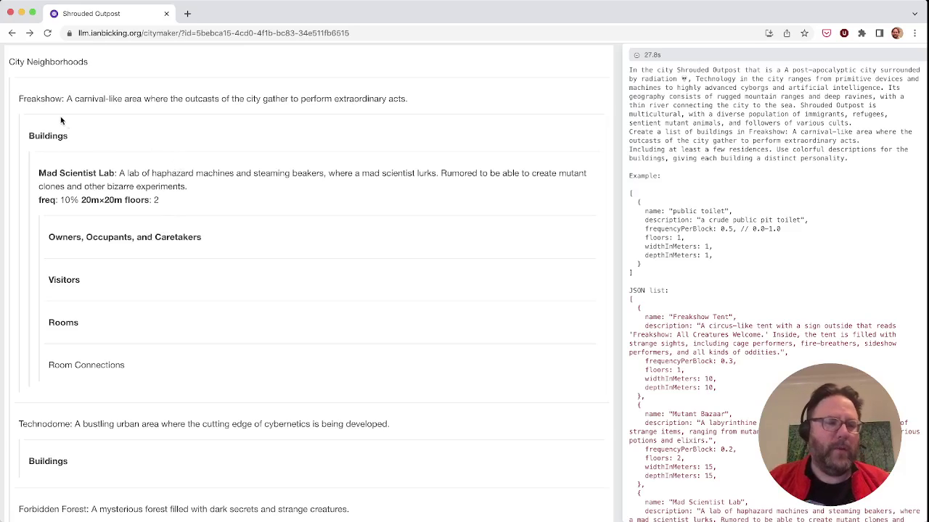
pyautogui.click(121, 240)
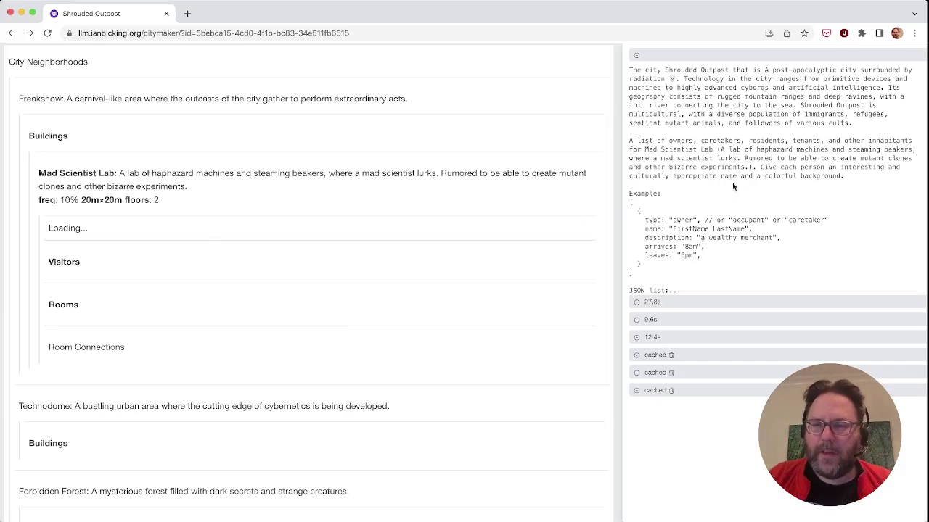
# - Highlight the city description, the background instruction and the example entry in the owners prompt
pyautogui.tripleClick(678, 105)
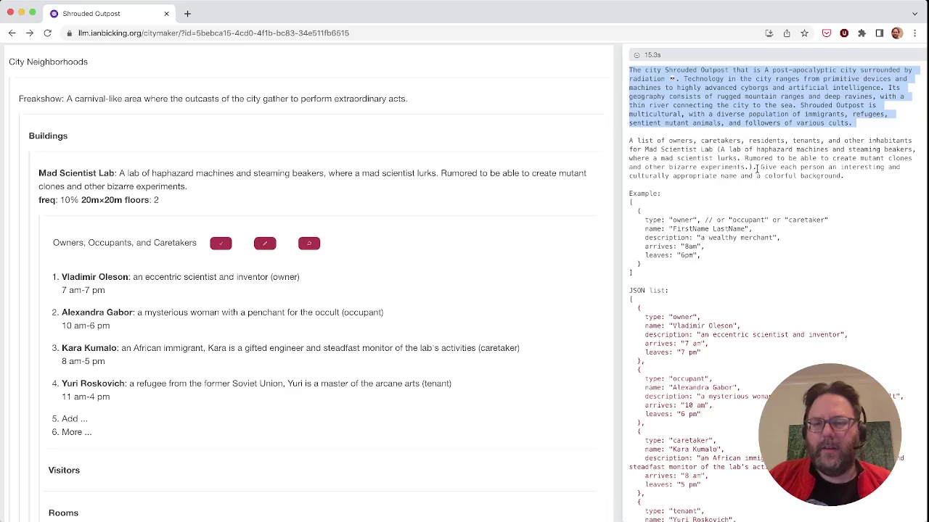
pyautogui.moveTo(759, 167); pyautogui.dragTo(845, 182)
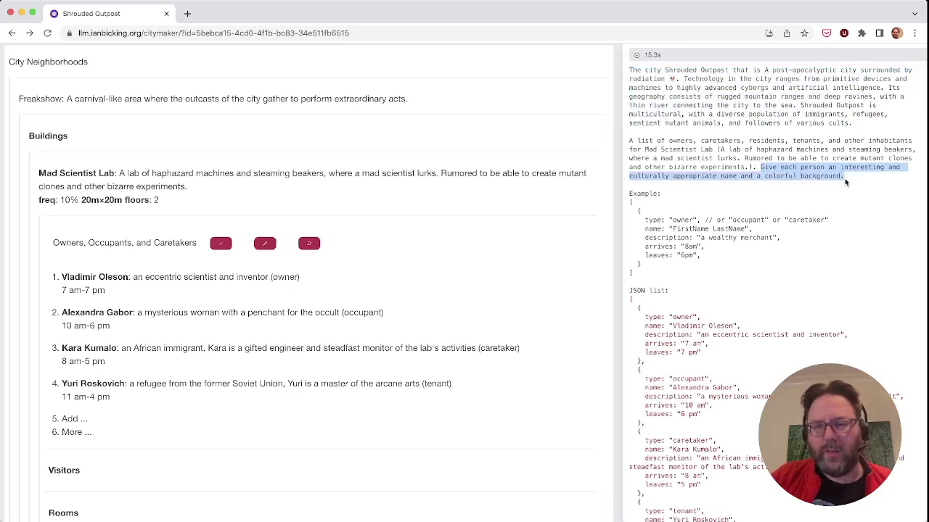
pyautogui.click(845, 181)
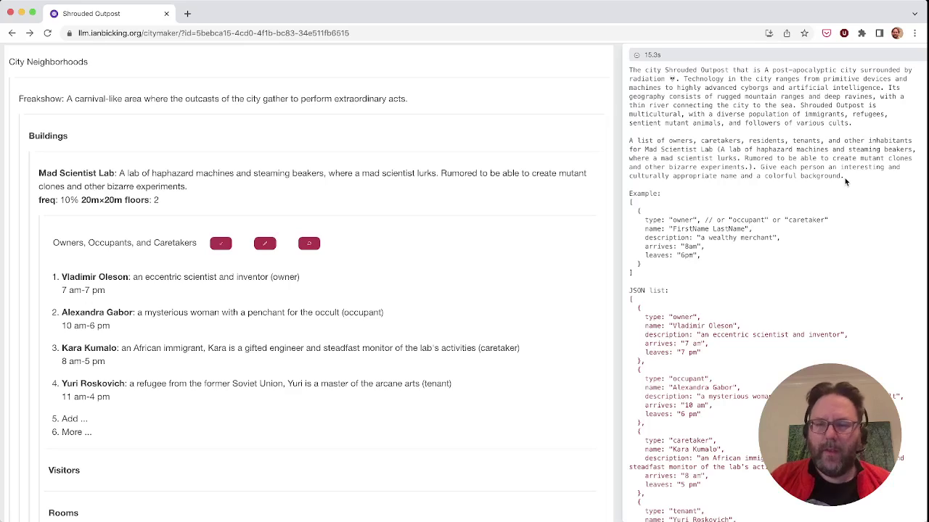
pyautogui.moveTo(679, 187); pyautogui.dragTo(682, 276)
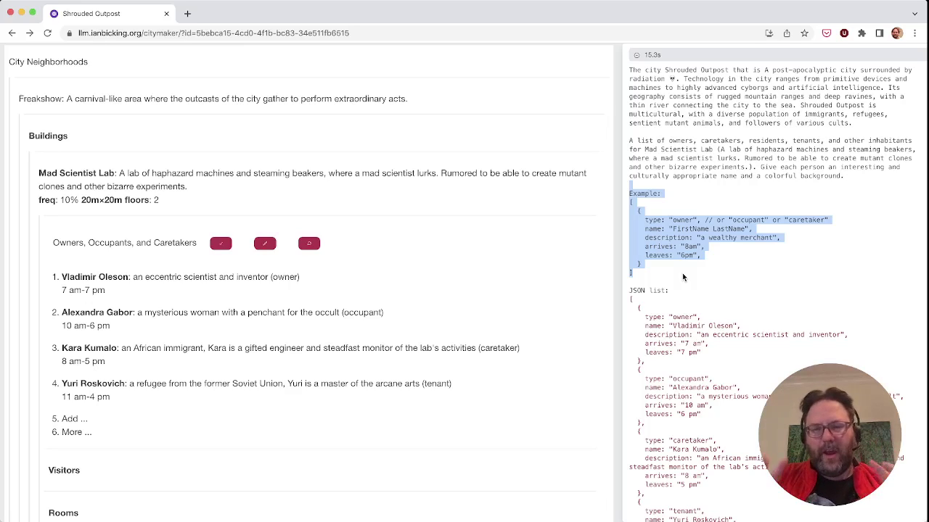
pyautogui.click(685, 232)
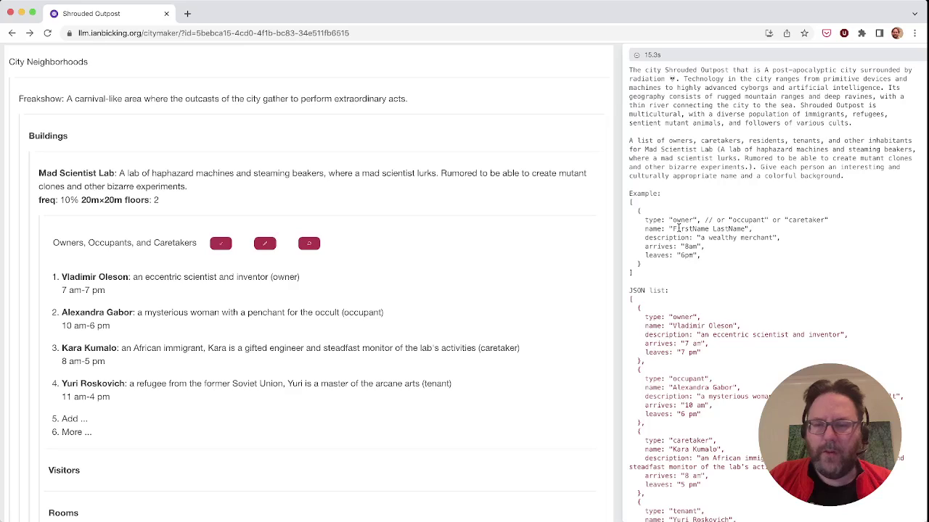
# - Highlight the FirstName LastName placeholder, the 'a wealthy merchant' description and the full example JSON entry
pyautogui.doubleClick(680, 229)
pyautogui.moveTo(680, 227); pyautogui.dragTo(724, 229)
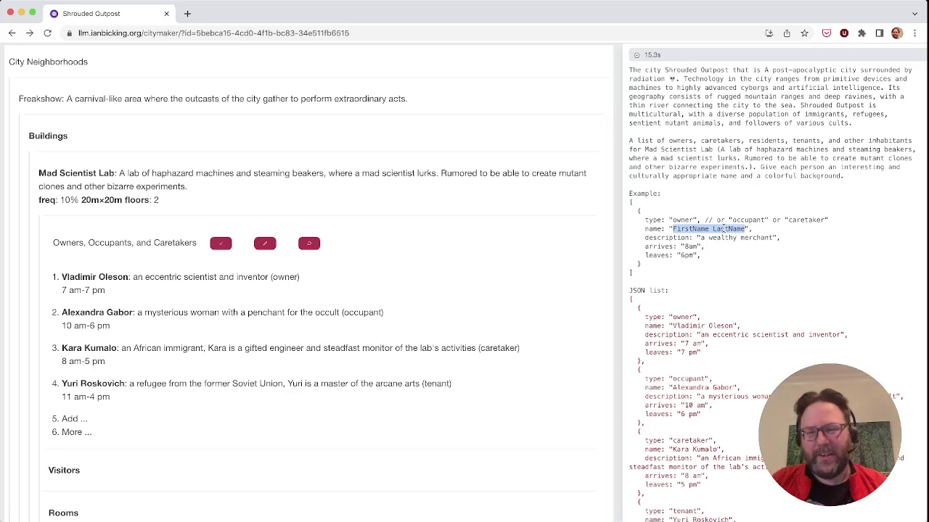
pyautogui.moveTo(700, 239); pyautogui.dragTo(786, 240)
pyautogui.click(784, 241)
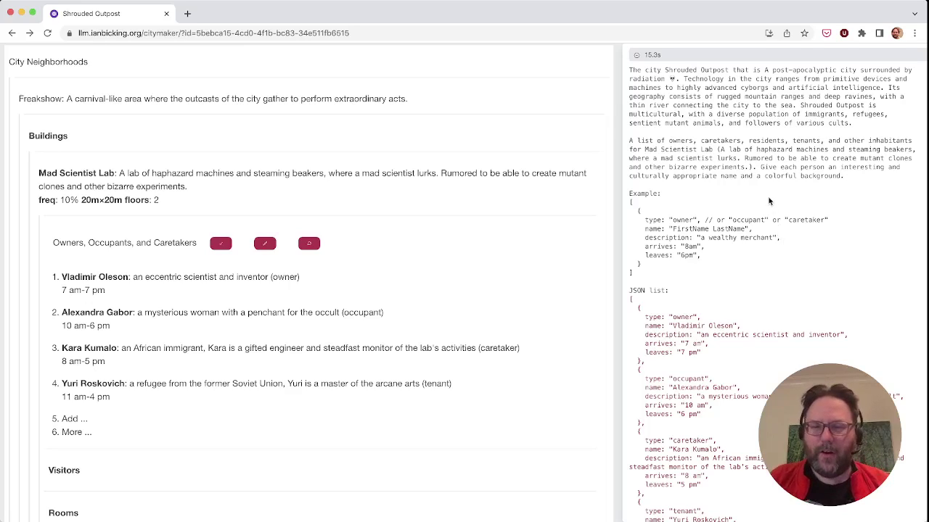
pyautogui.moveTo(772, 202); pyautogui.dragTo(771, 267)
pyautogui.click(771, 268)
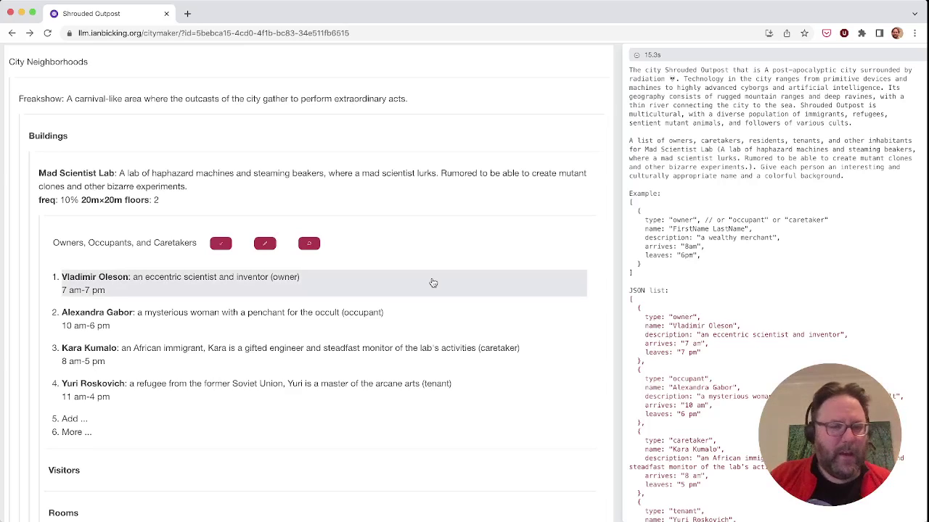
# - Keep the eccentric scientist owner and occultist occupant, close the list, and request the lab's visitors
pyautogui.scroll(-2, 432, 282)
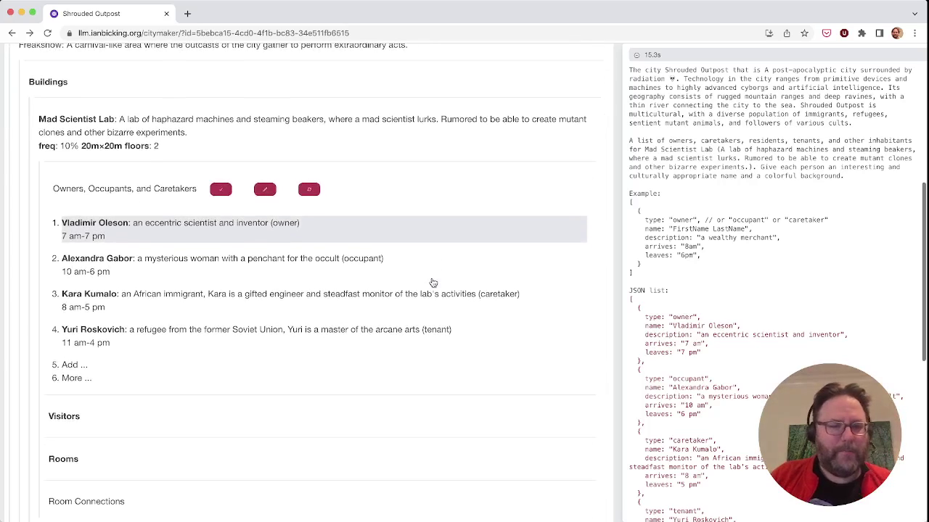
pyautogui.click(127, 232)
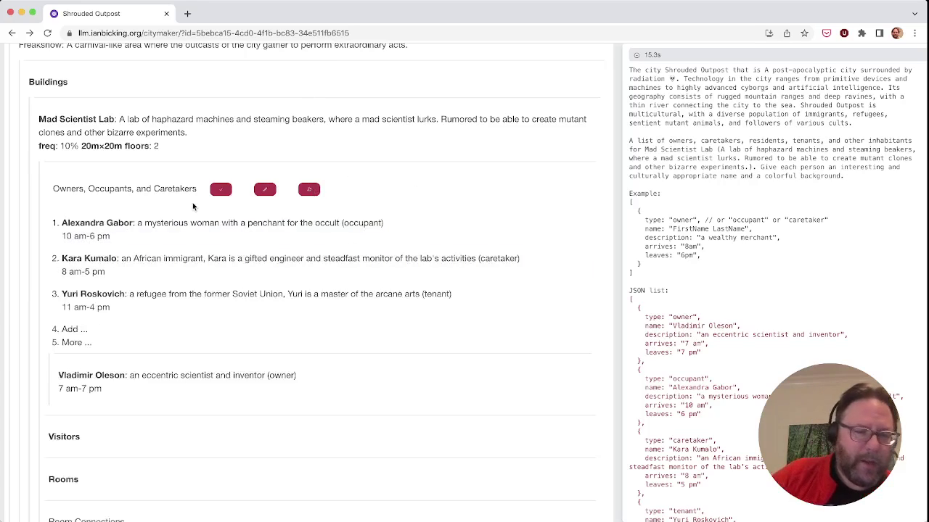
pyautogui.click(186, 231)
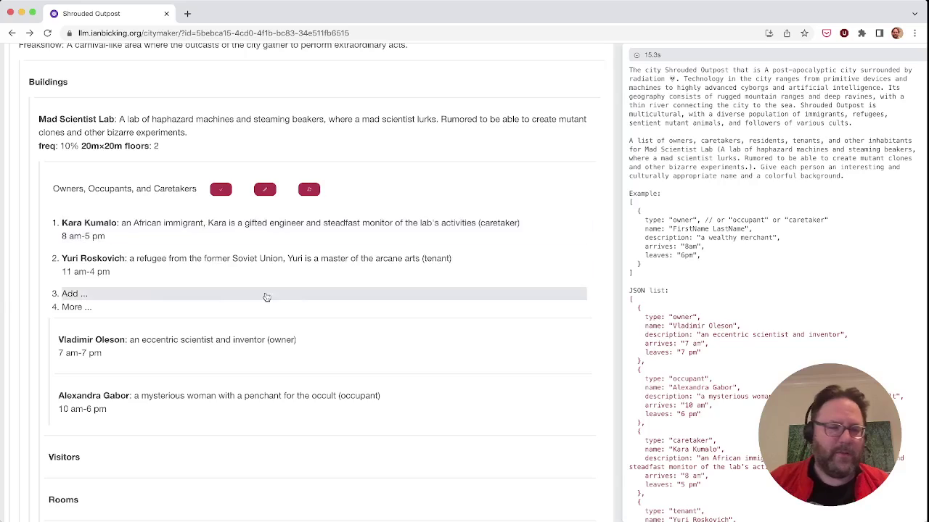
pyautogui.click(220, 190)
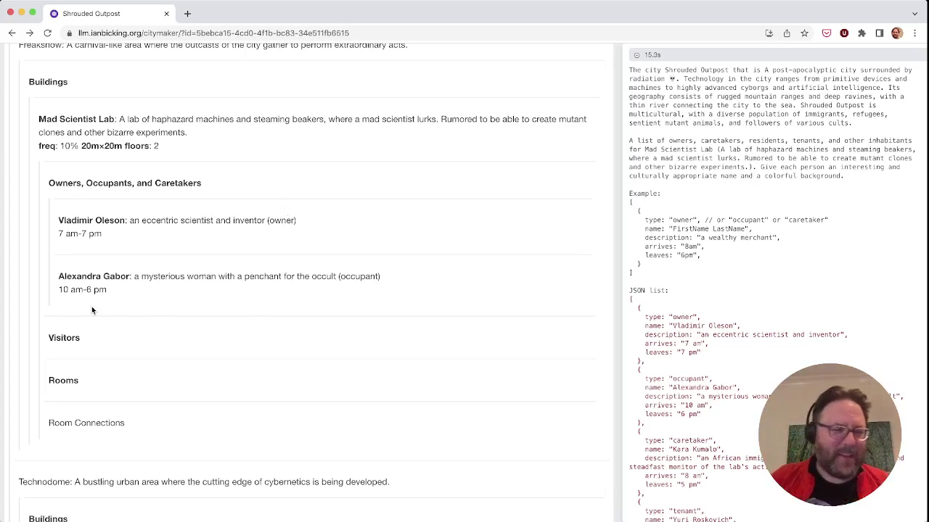
pyautogui.click(61, 343)
pyautogui.scroll(-5, 61, 343)
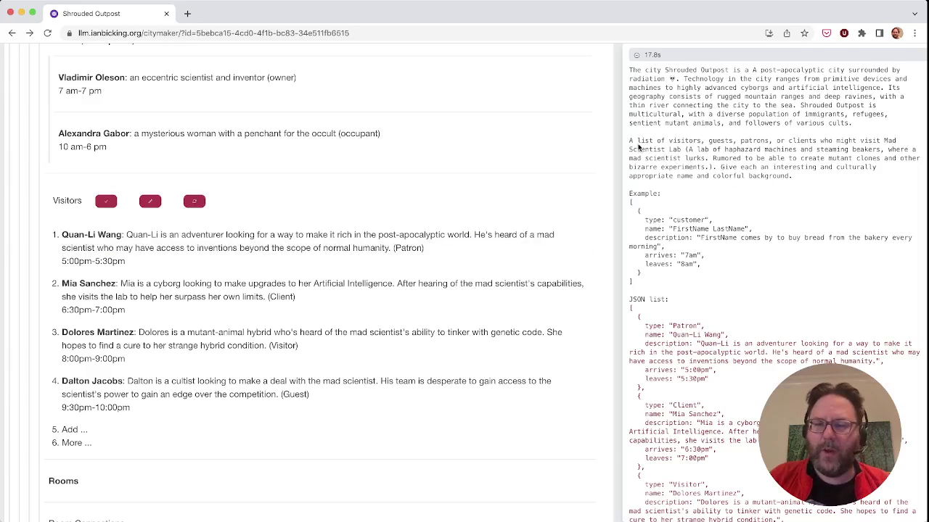
# - Keep the cultist guest (9:30–10:00pm) and adventurer patron (5:00–5:30pm) as the lab's visitors
pyautogui.moveTo(630, 140); pyautogui.dragTo(809, 180)
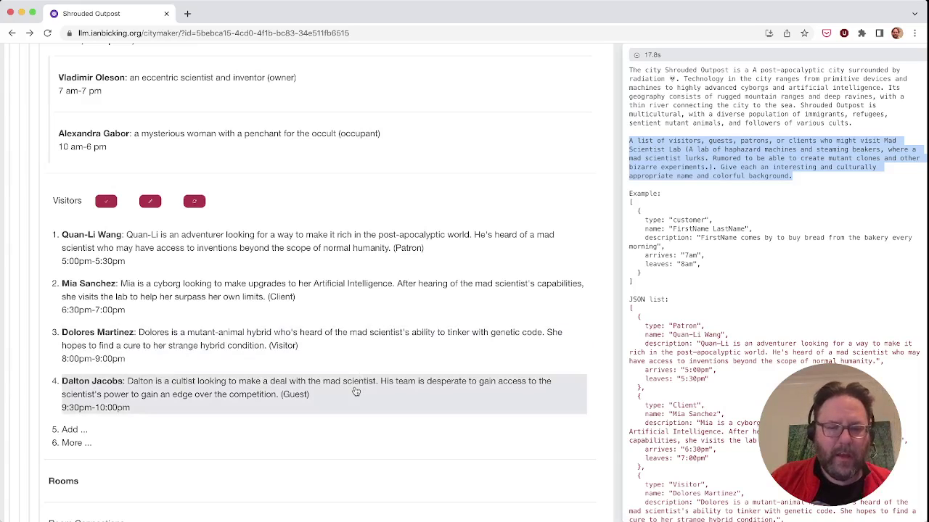
pyautogui.click(356, 391)
pyautogui.click(239, 250)
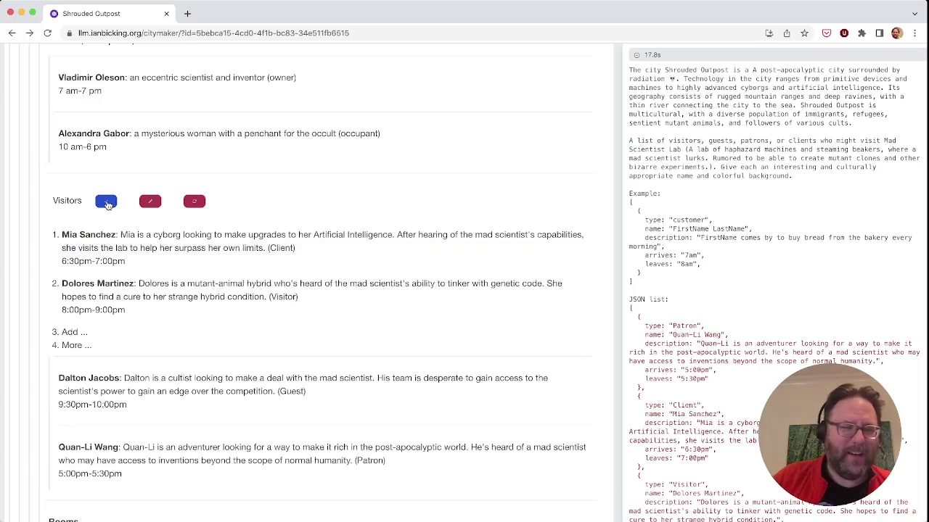
pyautogui.click(107, 204)
pyautogui.scroll(-2, 419, 272)
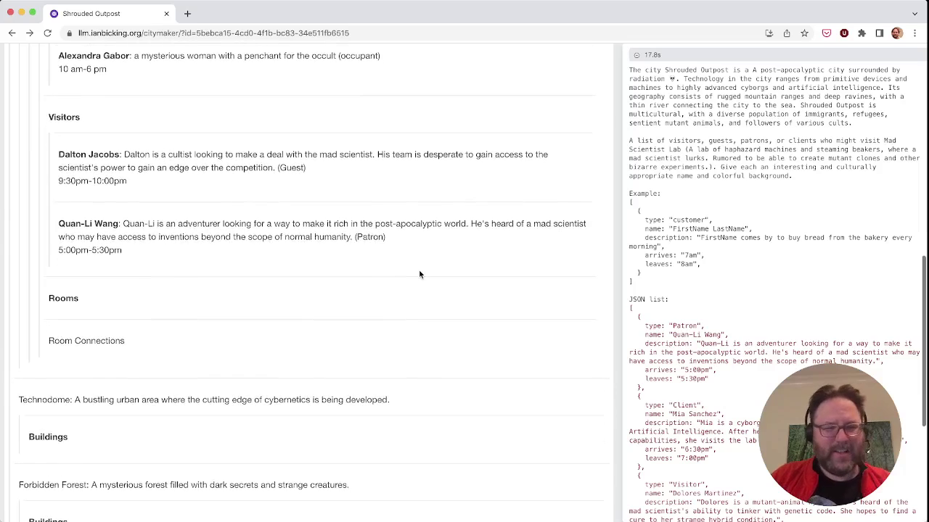
pyautogui.scroll(-2, 418, 275)
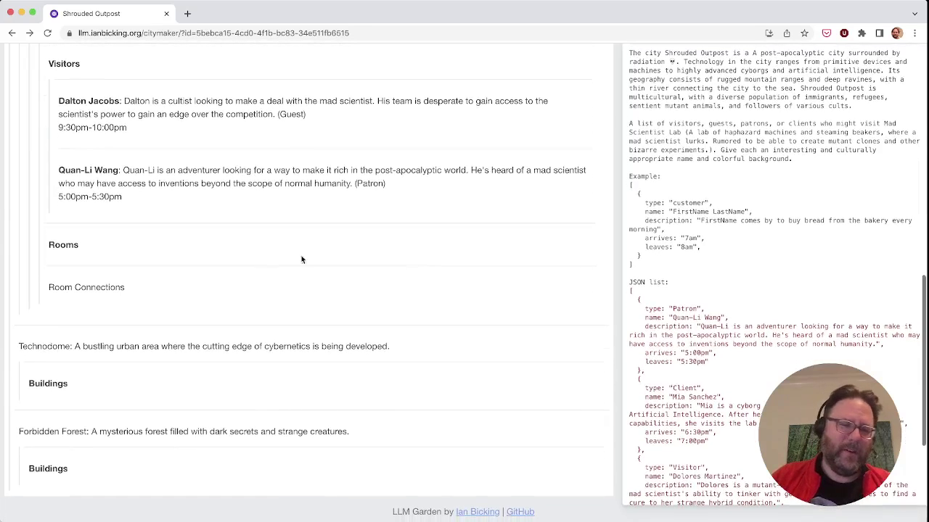
# - Generate the lab's rooms, keep Cloning Chamber, Office and Reception Room, and discard the rest
pyautogui.click(62, 244)
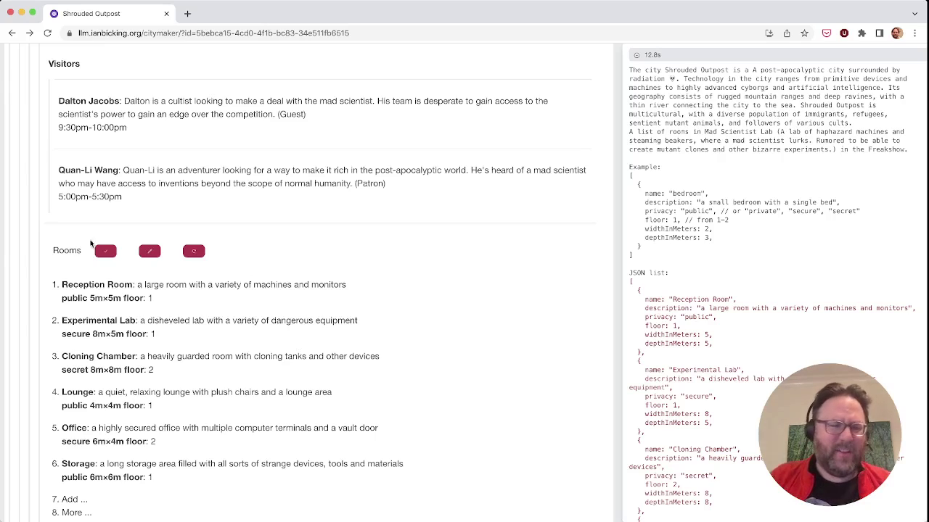
pyautogui.scroll(-3, 378, 341)
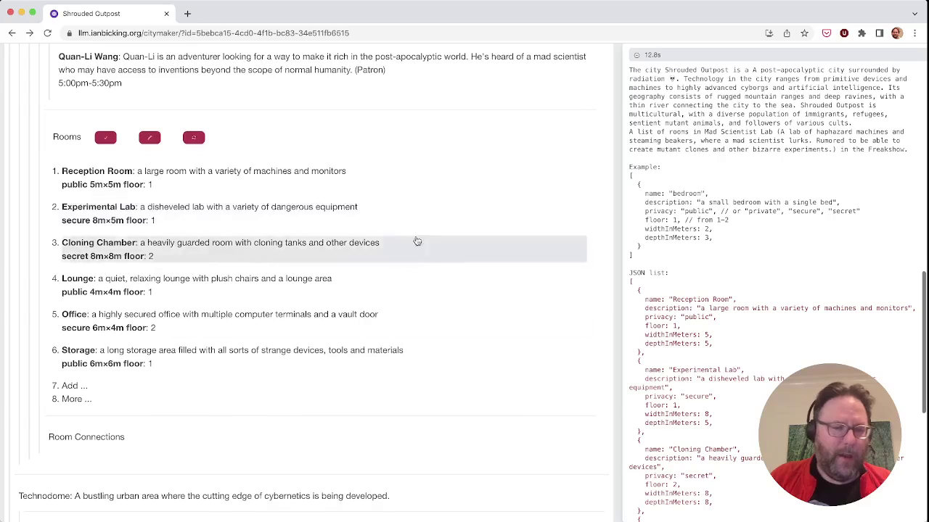
pyautogui.click(383, 260)
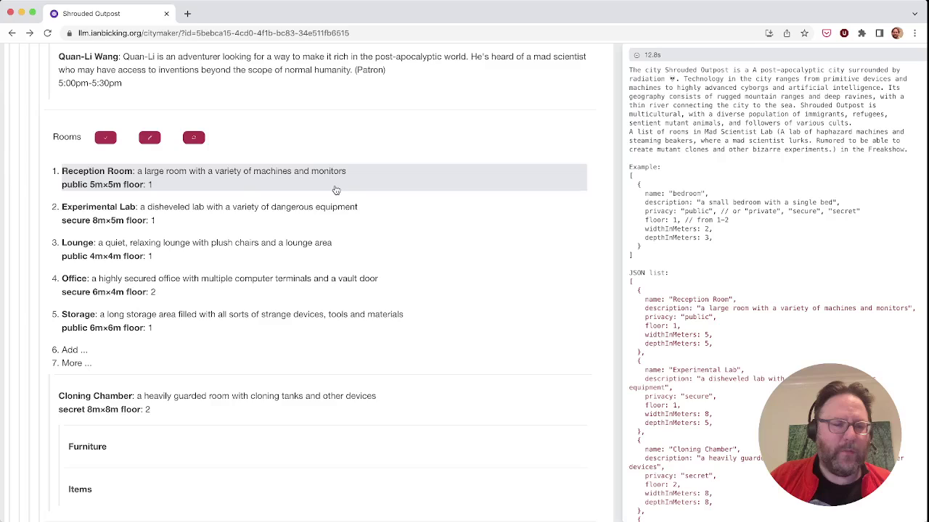
pyautogui.click(250, 284)
pyautogui.click(249, 185)
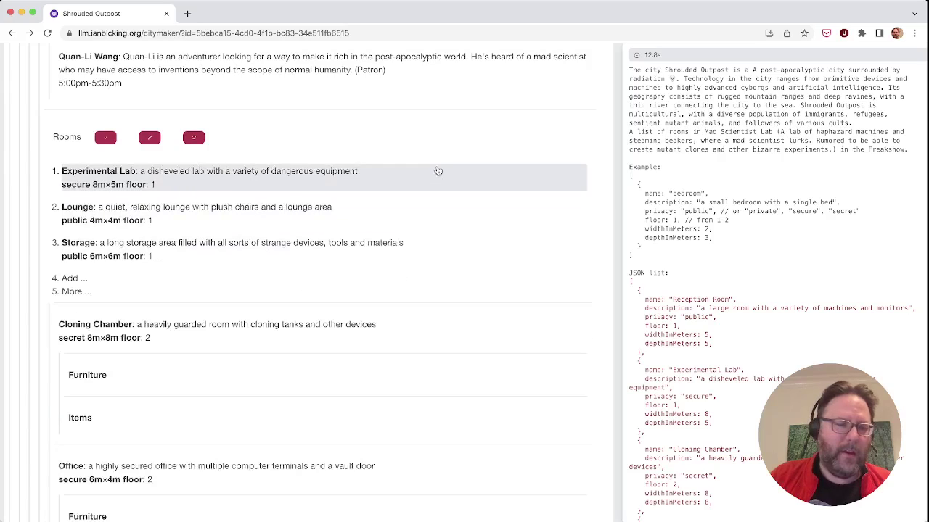
pyautogui.click(106, 137)
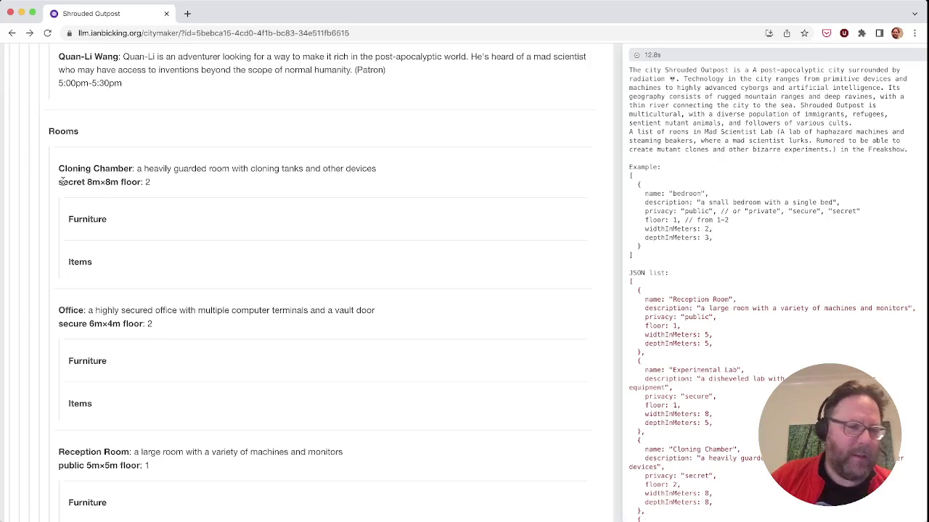
# - Highlight the Cloning Chamber's 'secret' privacy level and request its furniture list
pyautogui.moveTo(59, 181); pyautogui.dragTo(87, 182)
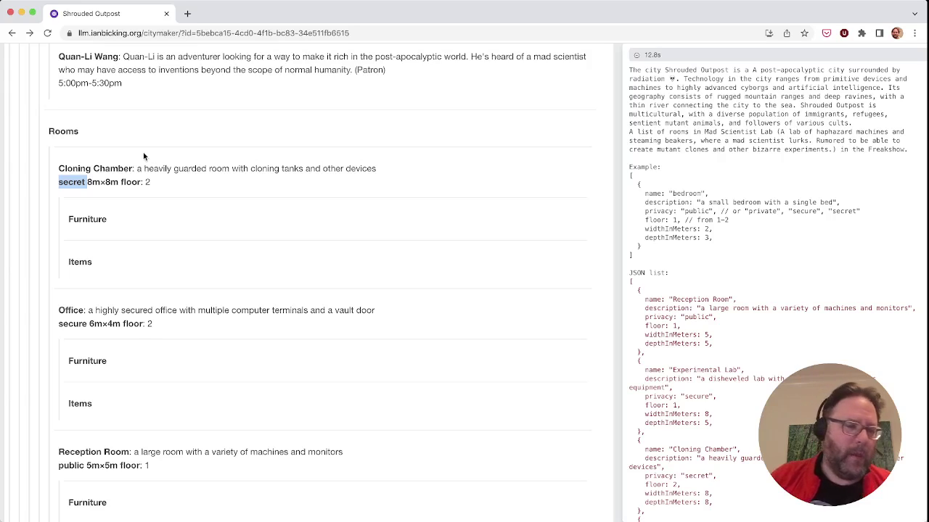
pyautogui.click(84, 222)
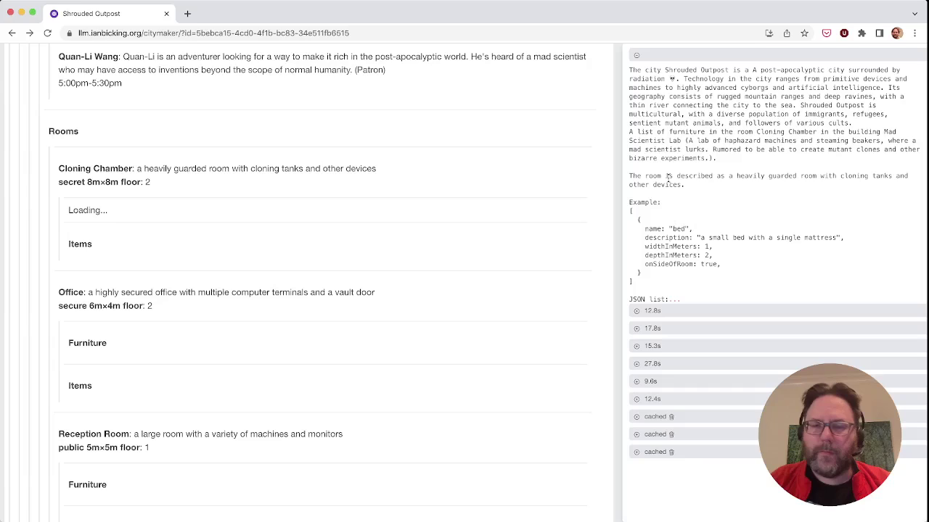
# - Keep Cloning Tank, Incubation Chamber, Test Tube Rack and Computer Terminal, then request the chamber's items
pyautogui.tripleClick(656, 138)
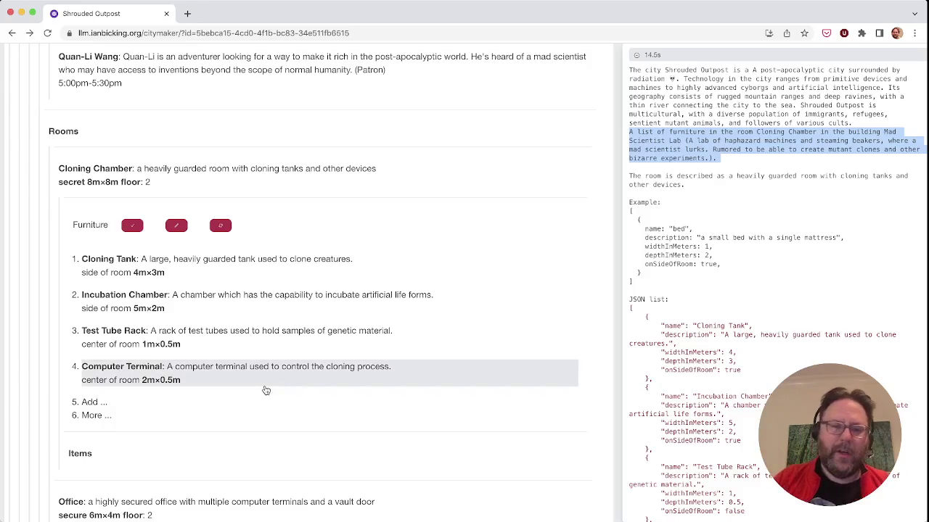
pyautogui.click(251, 267)
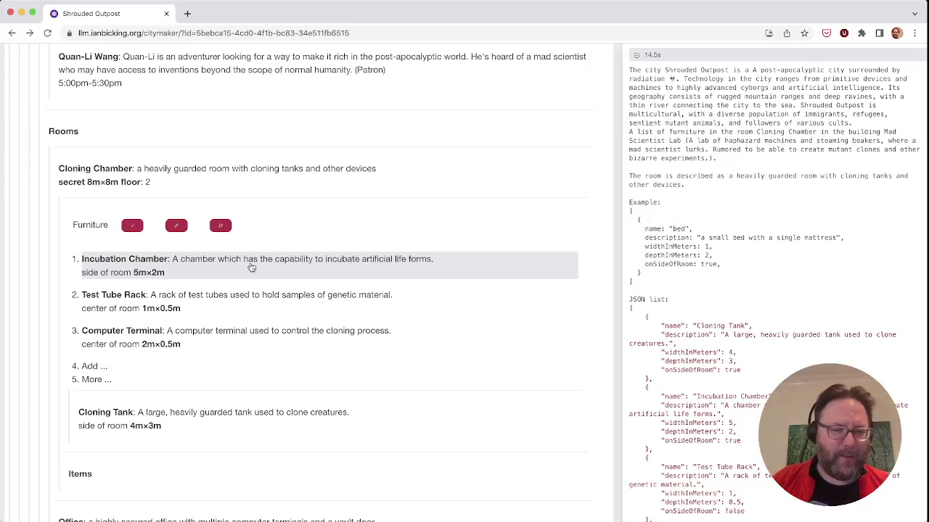
pyautogui.click(251, 267)
pyautogui.click(251, 265)
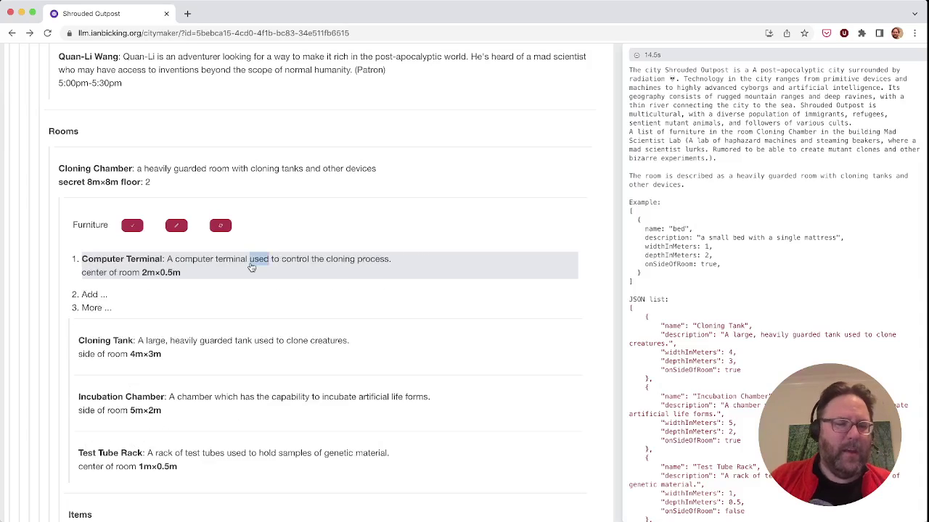
pyautogui.click(251, 262)
pyautogui.click(133, 225)
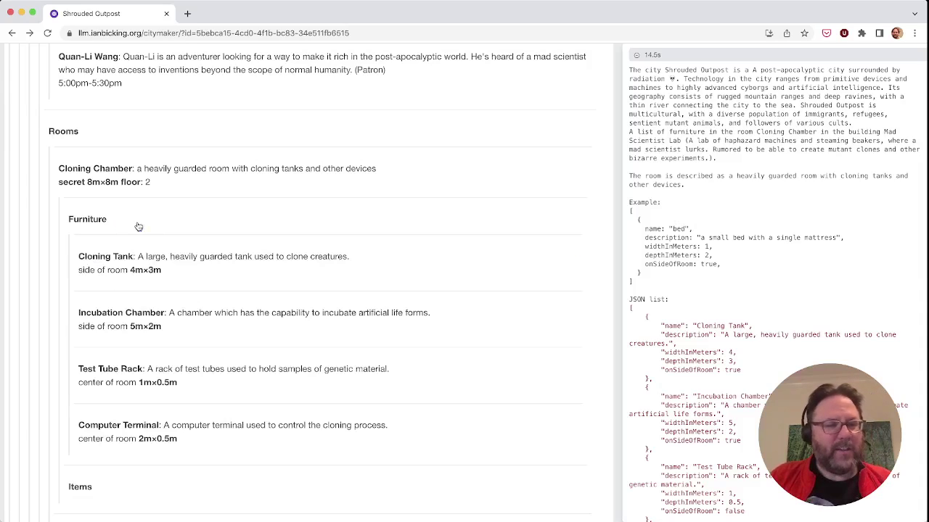
pyautogui.scroll(-2, 138, 227)
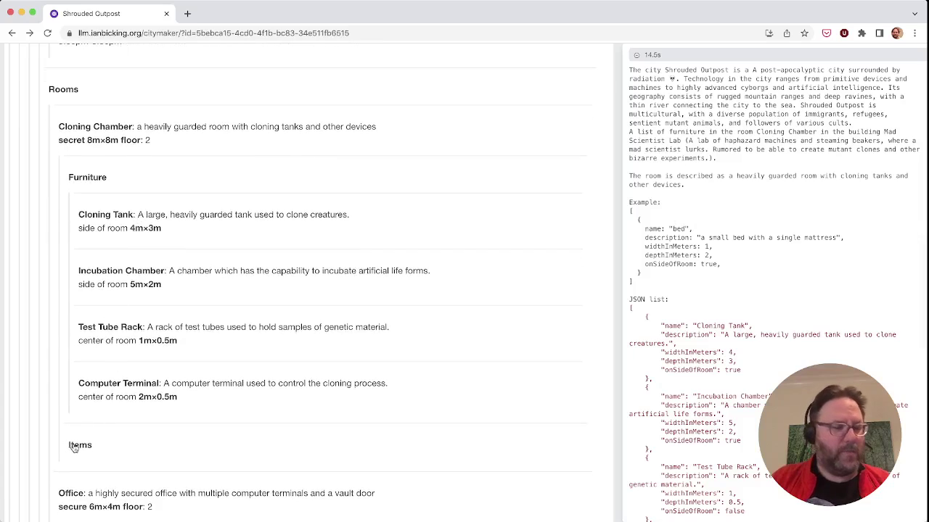
pyautogui.click(75, 447)
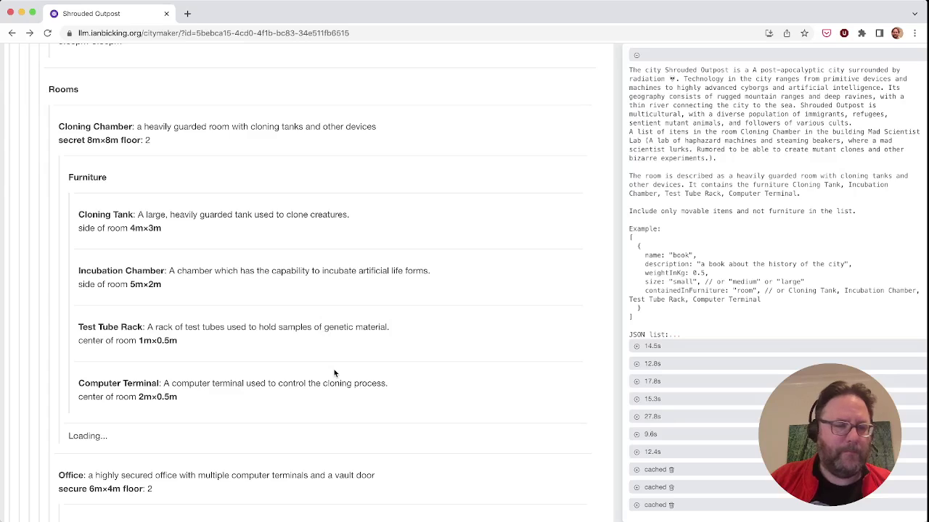
# - Request a generated building list for the Technodome neighborhood
pyautogui.scroll(-10, 335, 373)
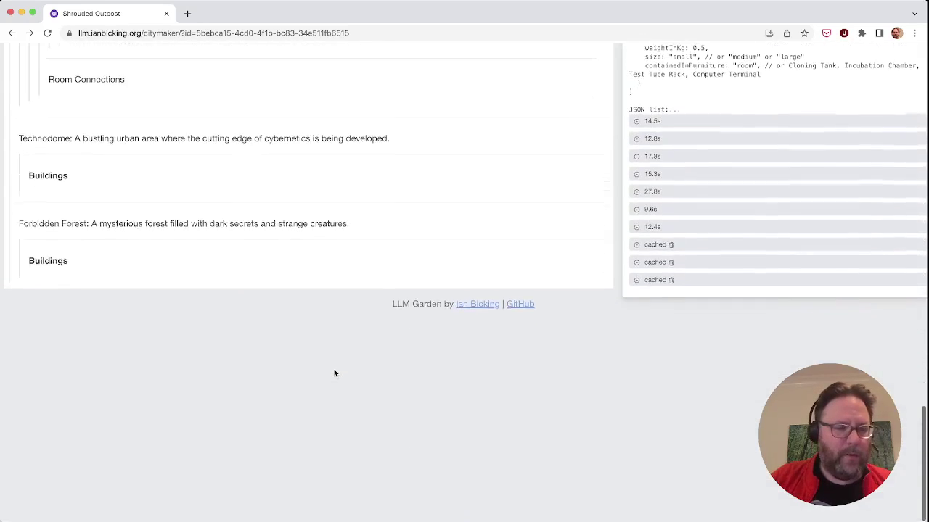
pyautogui.click(42, 181)
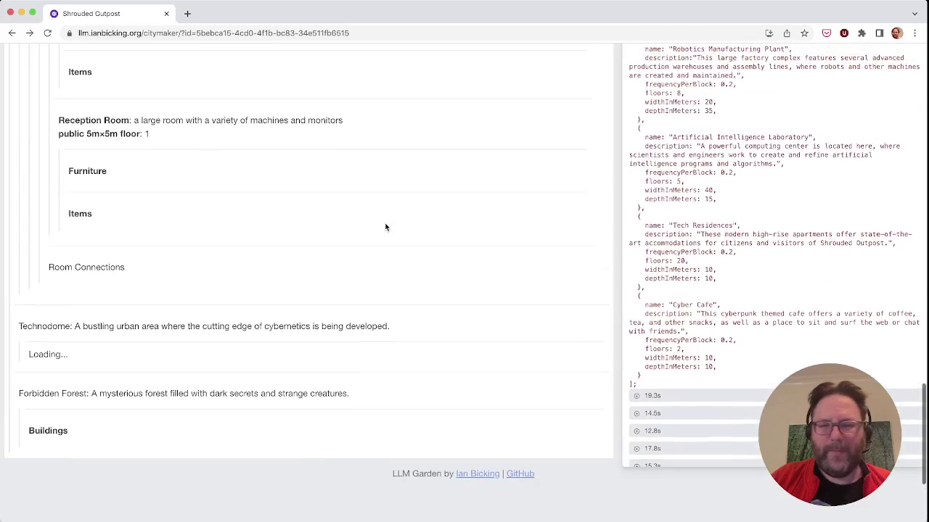
# - Highlight the generated Technodome buildings JSON, then request buildings for Forbidden Forest
pyautogui.scroll(3, 717, 283)
pyautogui.scroll(3, 717, 284)
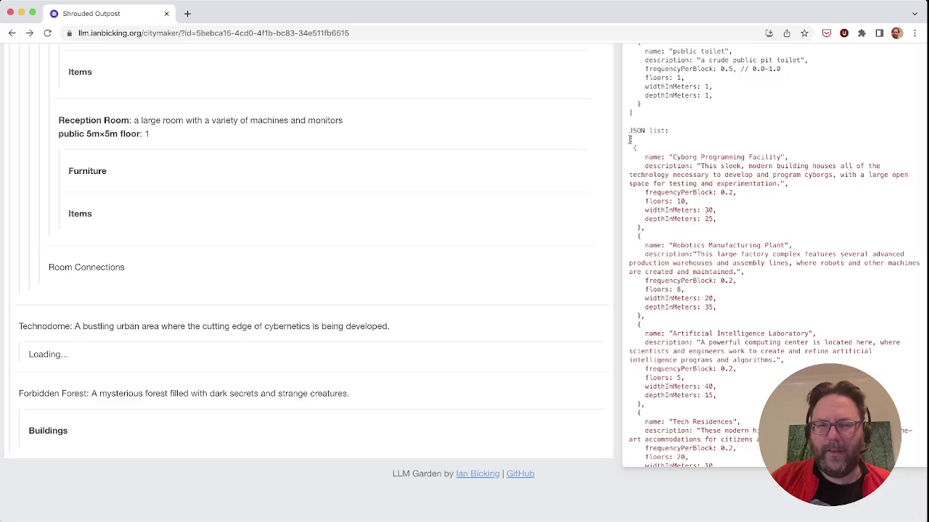
pyautogui.moveTo(631, 140); pyautogui.dragTo(721, 340)
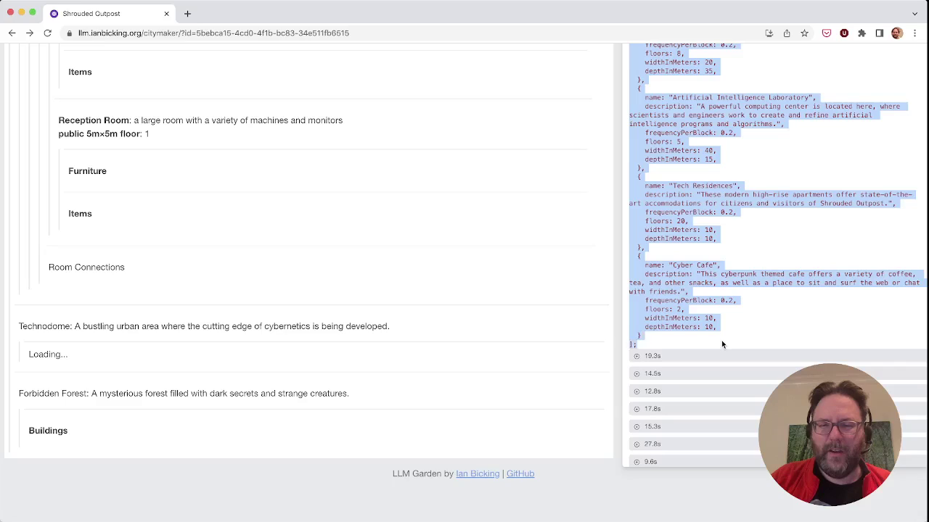
pyautogui.click(721, 340)
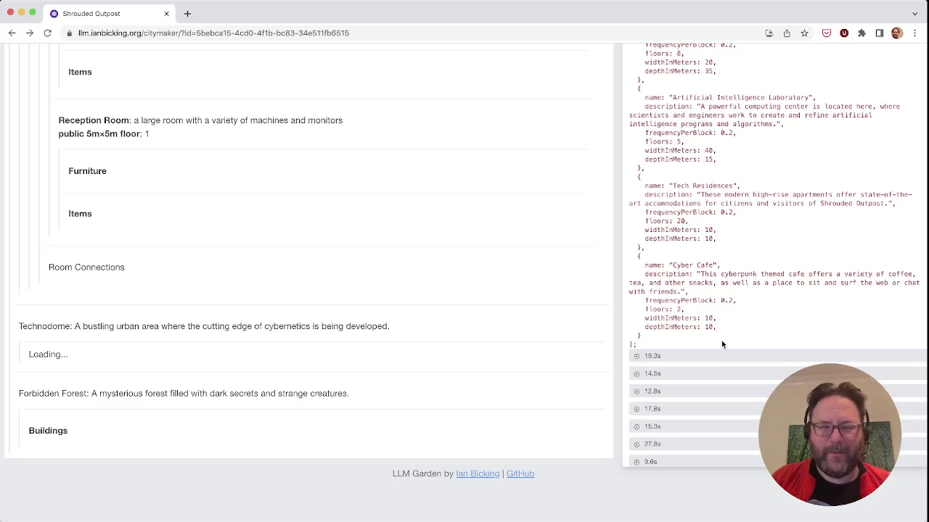
pyautogui.click(46, 433)
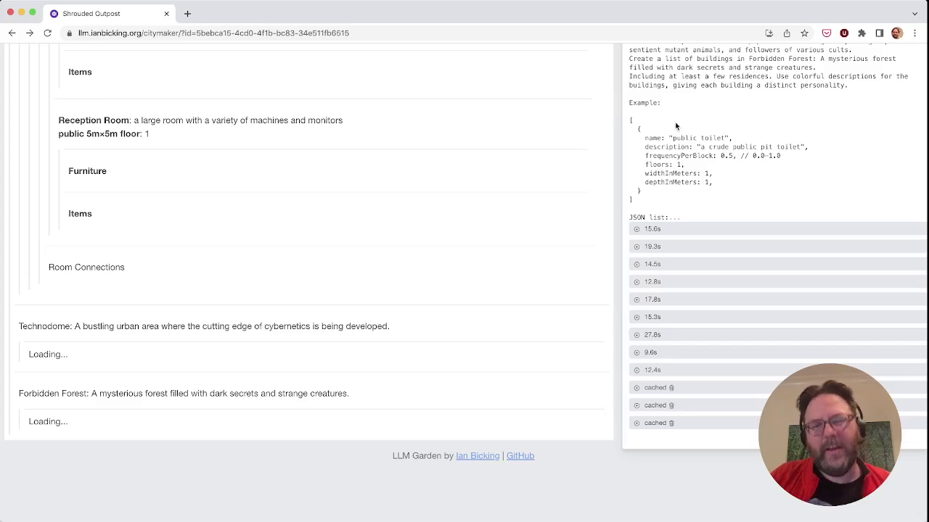
# - Keep the 5m×5m, one-floor Witch's Cottage and request its rooms
pyautogui.doubleClick(662, 147)
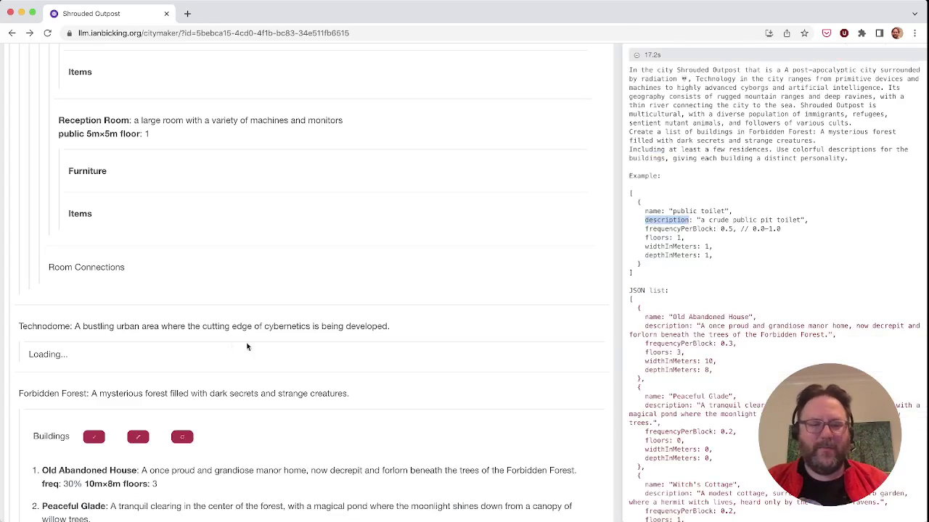
pyautogui.scroll(-5, 221, 346)
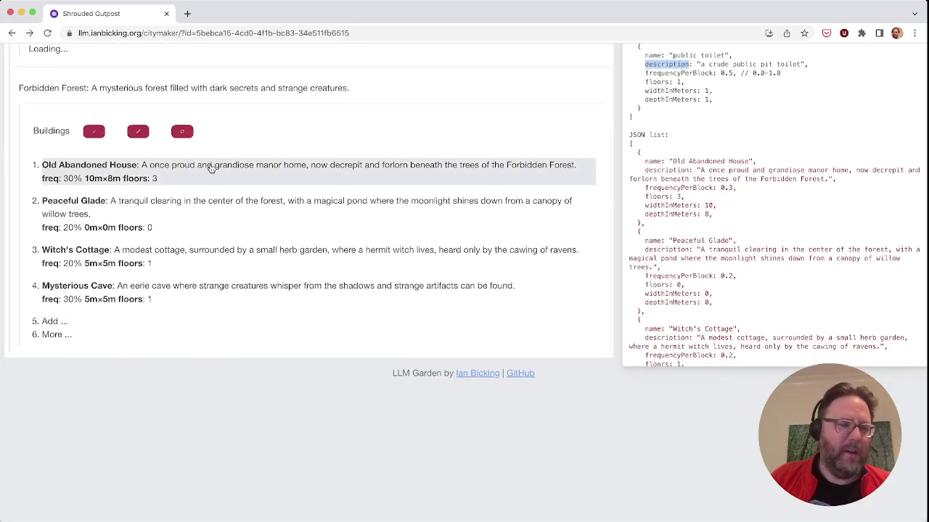
pyautogui.click(200, 256)
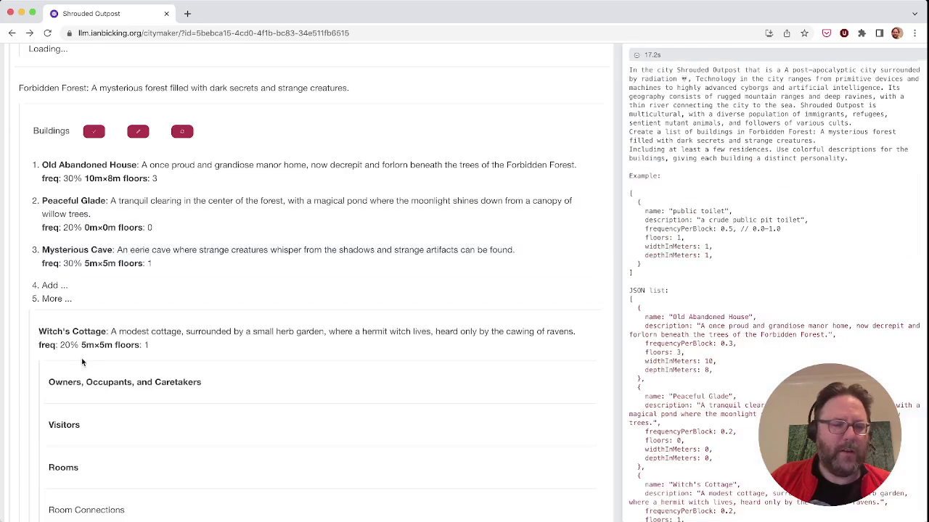
pyautogui.scroll(-3, 87, 413)
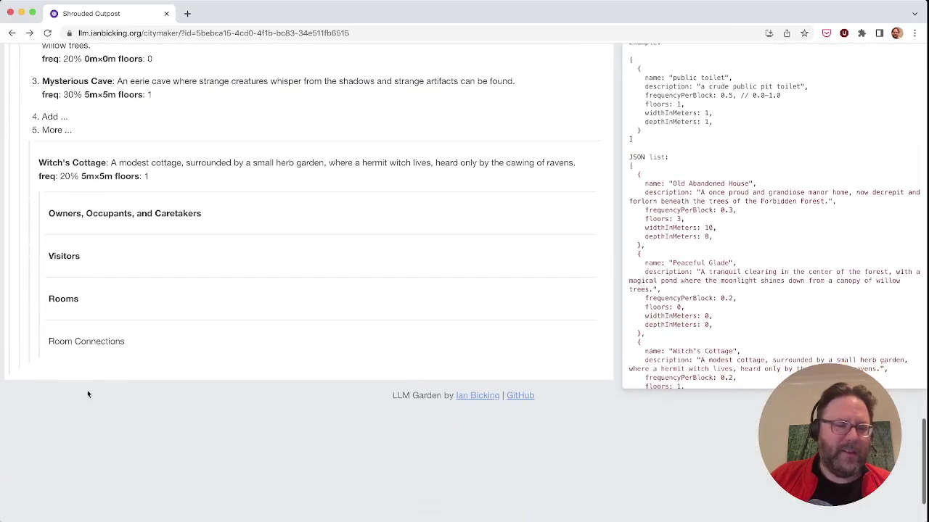
pyautogui.click(61, 296)
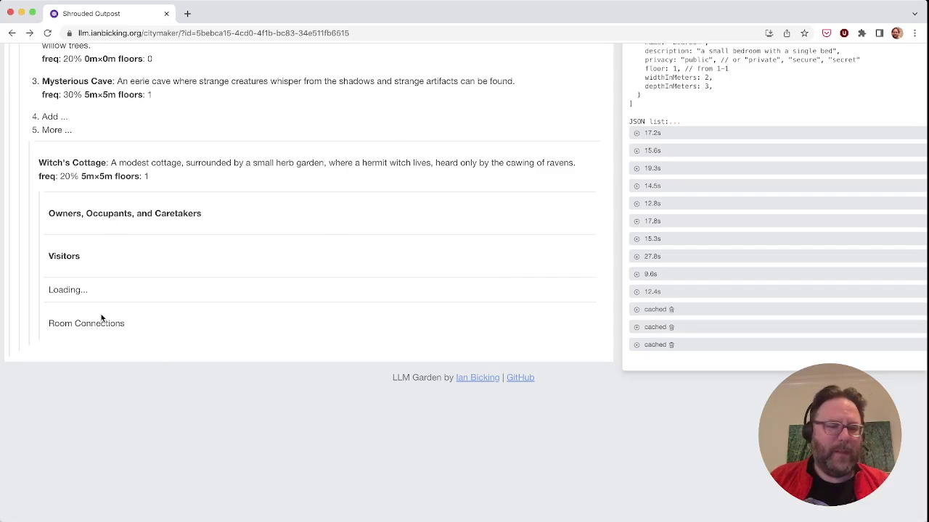
# - Generate the Mad Scientist Lab's door connections linking Cloning Chamber, Office and Reception Room
pyautogui.scroll(-2, 101, 318)
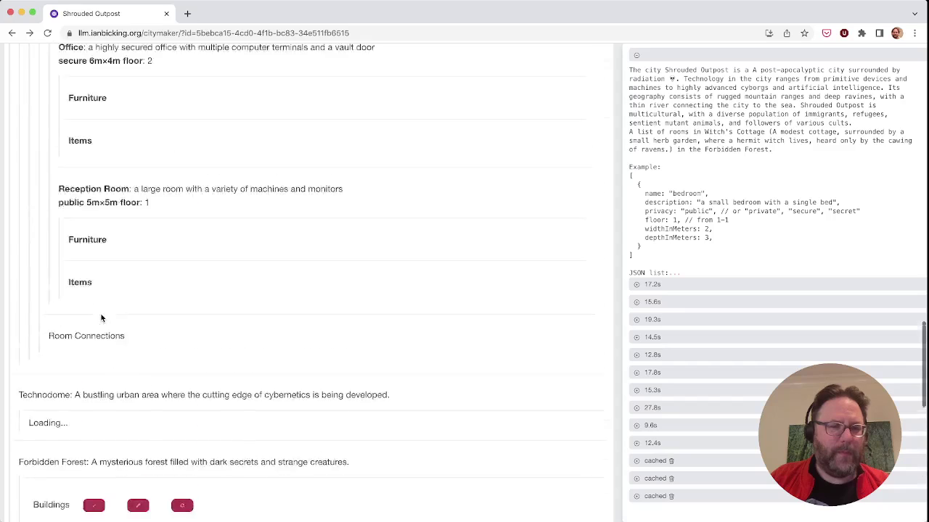
pyautogui.scroll(5, 102, 318)
pyautogui.scroll(-5, 102, 318)
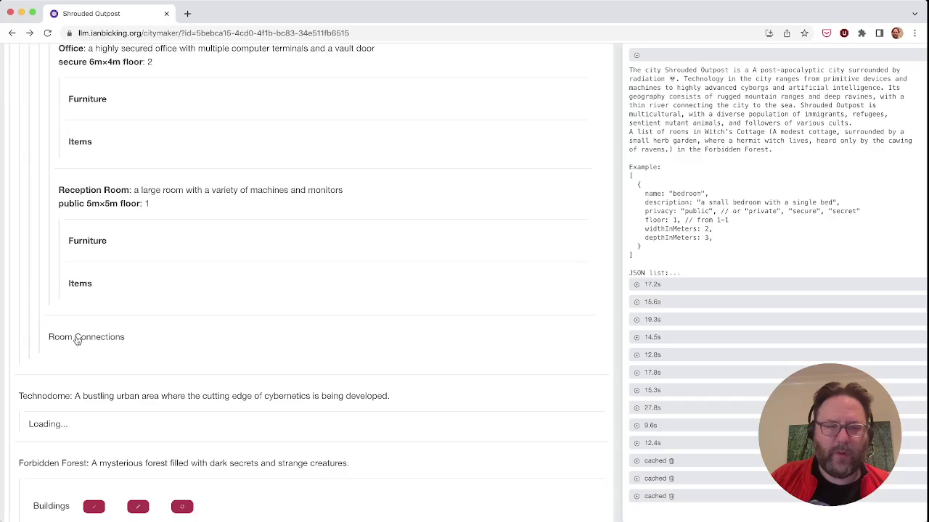
pyautogui.scroll(8, 127, 133)
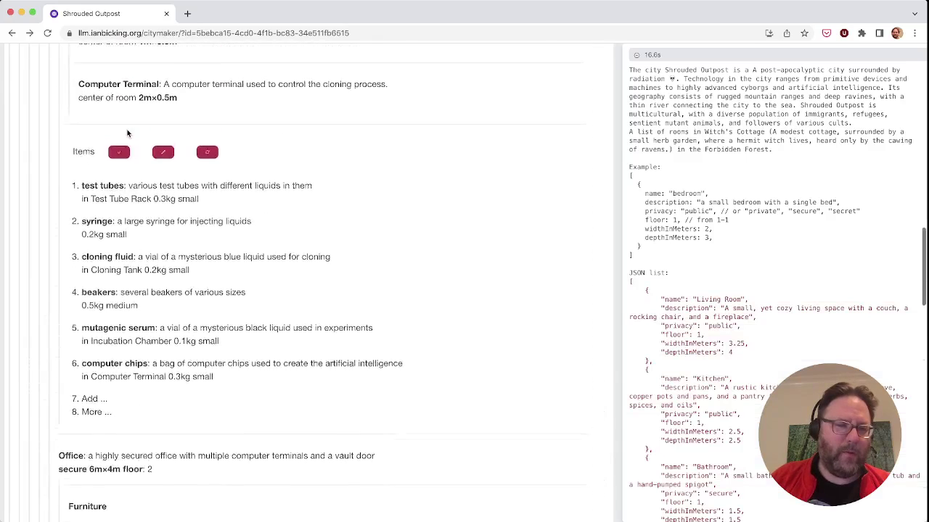
pyautogui.scroll(4, 127, 133)
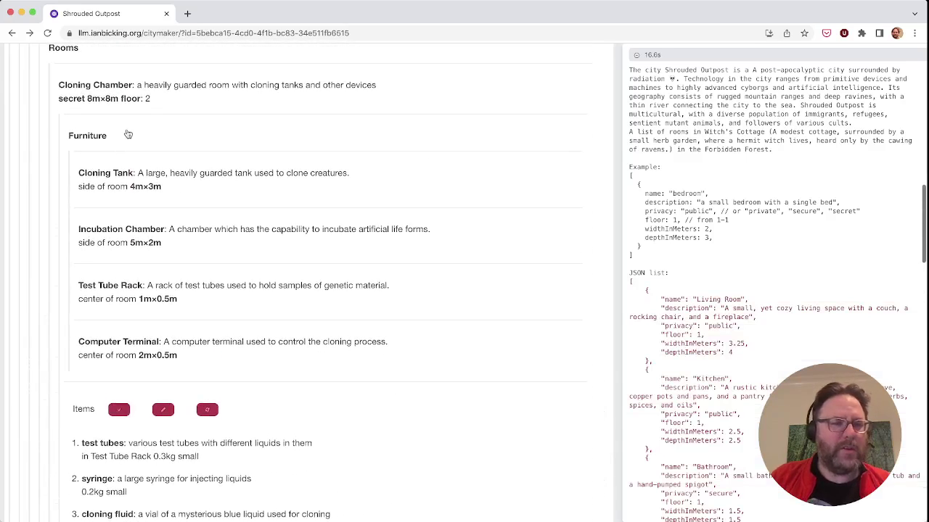
pyautogui.scroll(5, 127, 133)
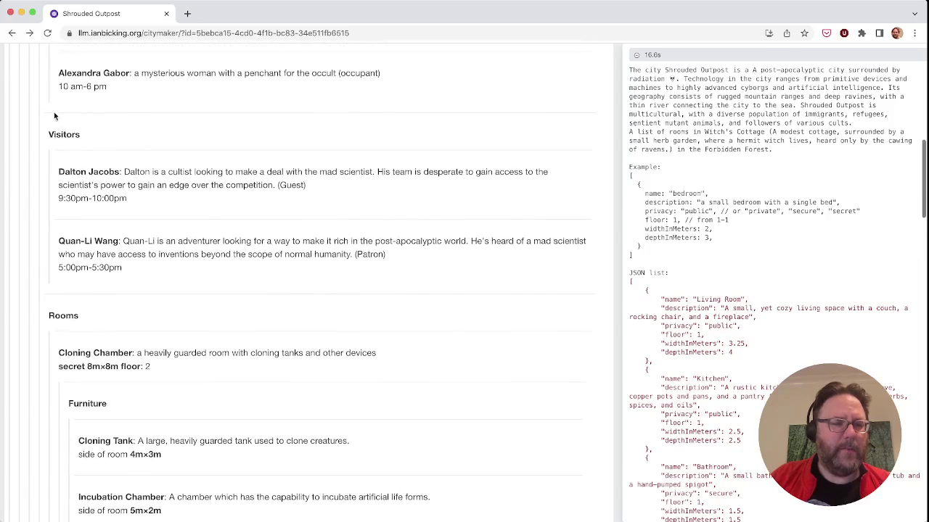
pyautogui.scroll(1, 143, 80)
pyautogui.scroll(-7, 84, 425)
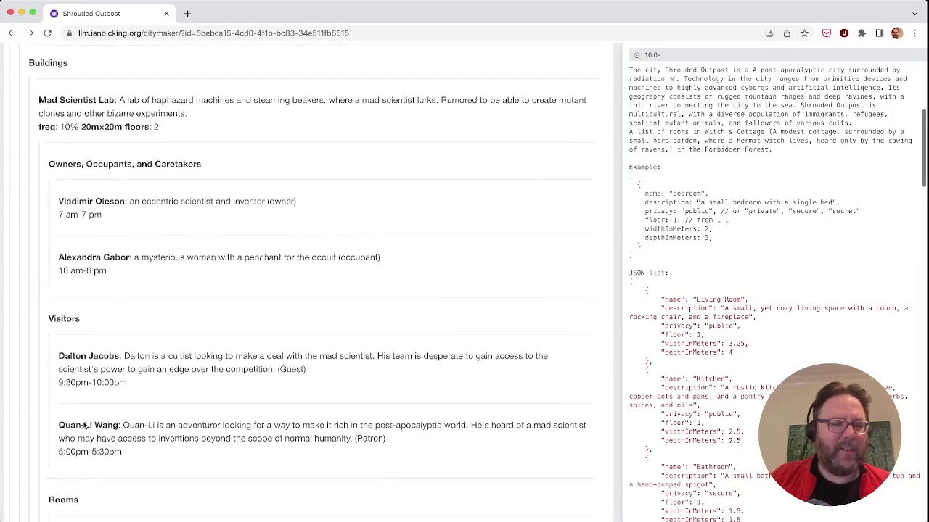
pyautogui.scroll(-10, 85, 425)
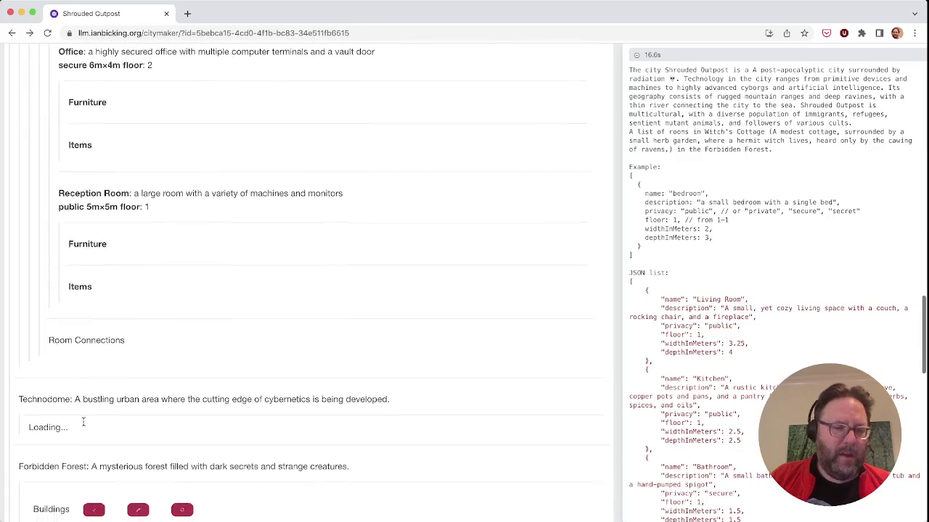
pyautogui.click(76, 335)
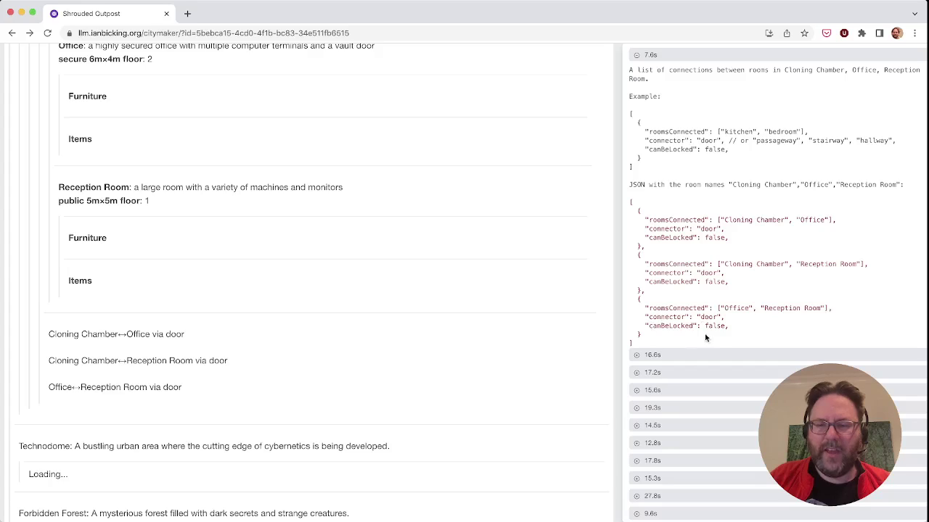
pyautogui.tripleClick(676, 237)
pyautogui.click(748, 219)
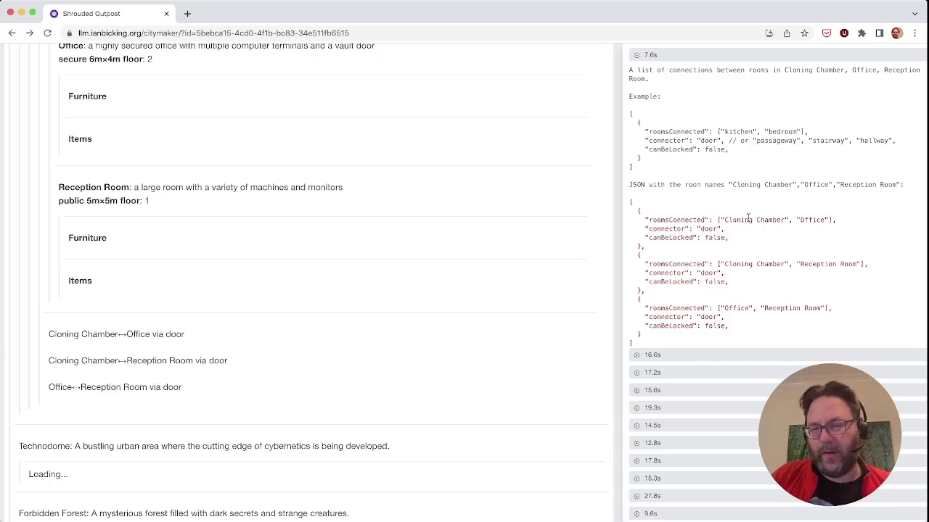
pyautogui.moveTo(748, 219); pyautogui.dragTo(784, 219)
pyautogui.click(761, 219)
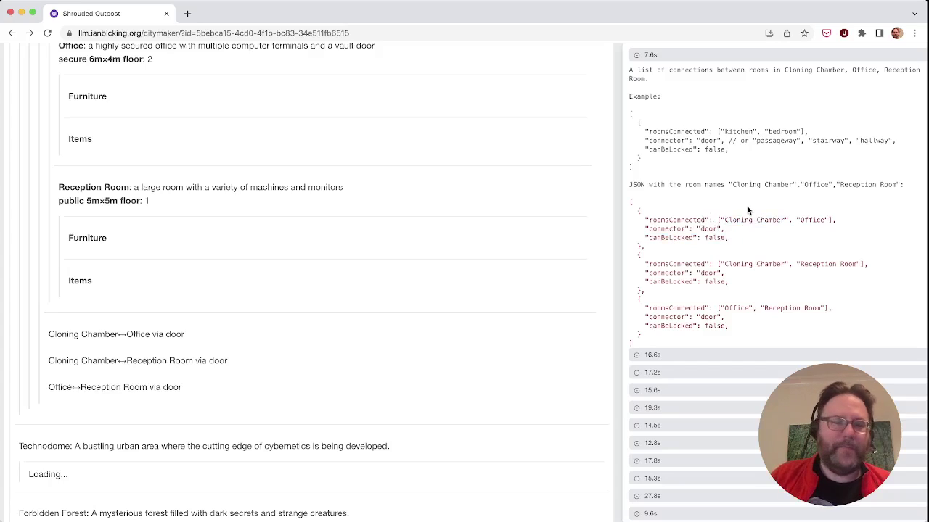
pyautogui.moveTo(716, 212)
pyautogui.mouseDown()
pyautogui.moveTo(754, 309)
pyautogui.moveTo(752, 326)
pyautogui.mouseUp()
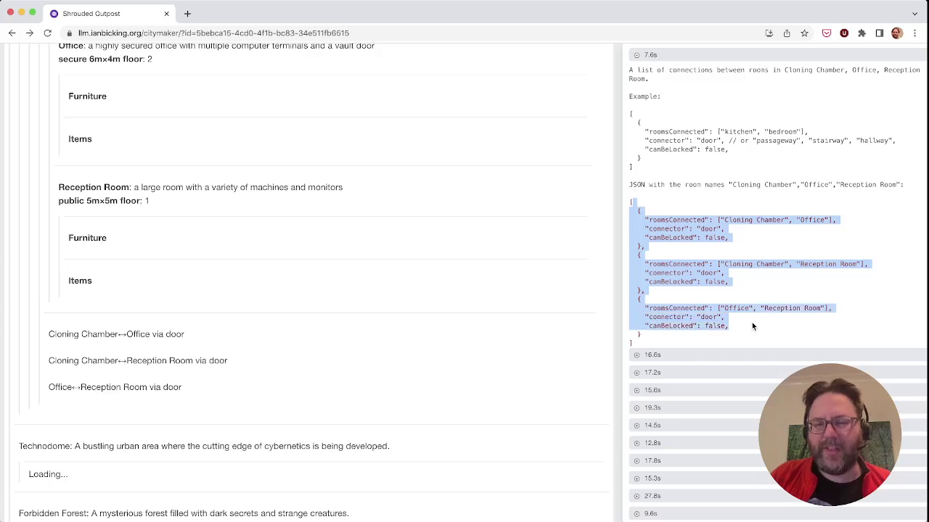
pyautogui.click(752, 326)
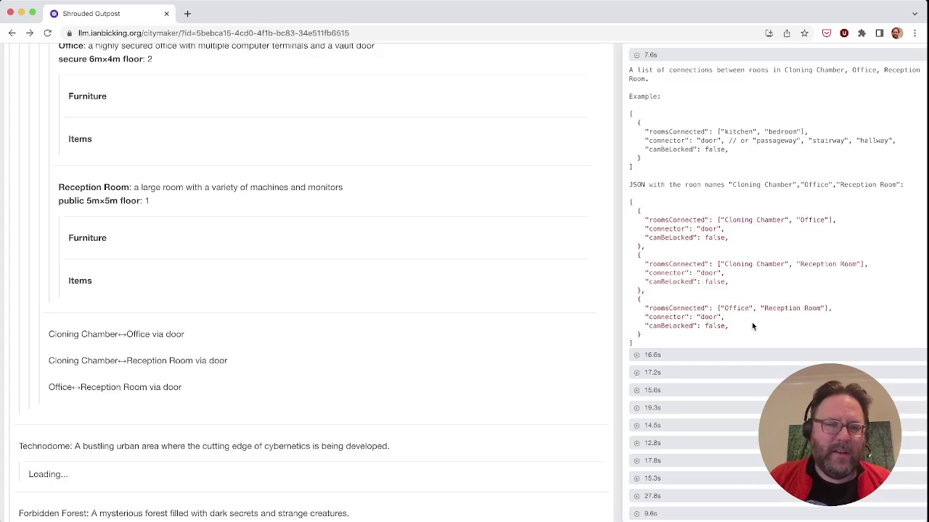
# - Regenerate the Witch's Cottage rooms with the guidance 'Make this more evil and ominous'
pyautogui.scroll(-10, 228, 413)
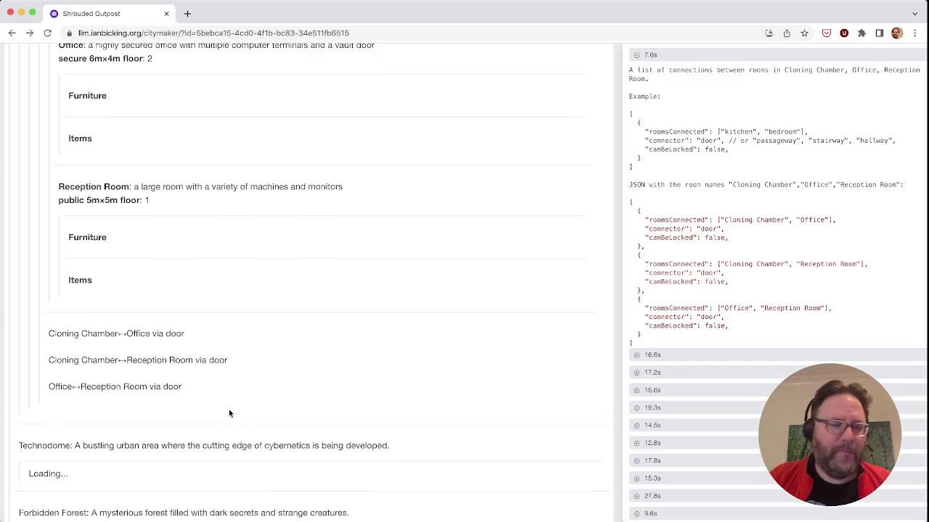
pyautogui.scroll(-5, 228, 413)
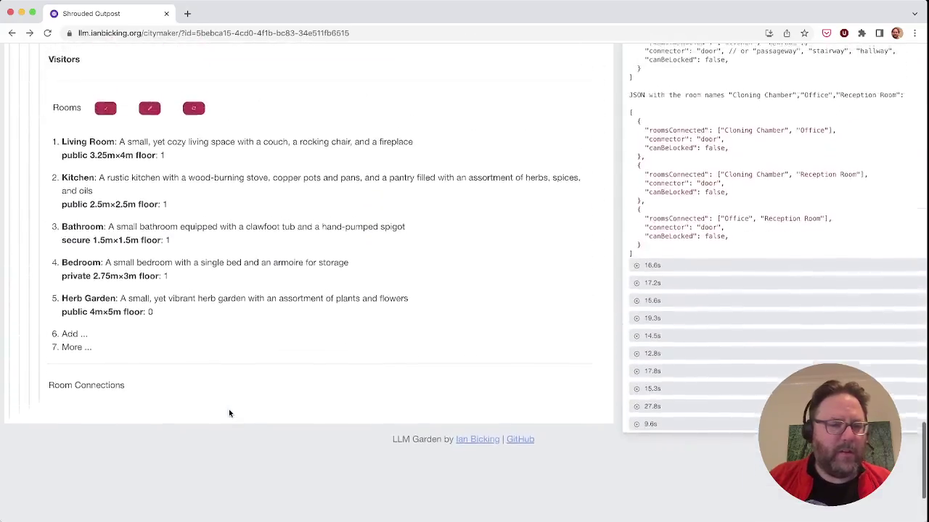
pyautogui.scroll(2, 228, 413)
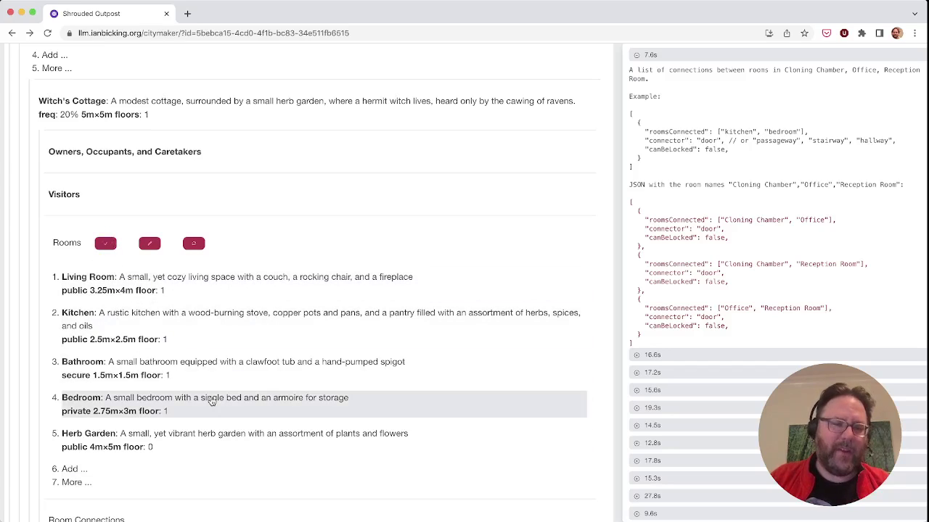
pyautogui.scroll(-2, 211, 401)
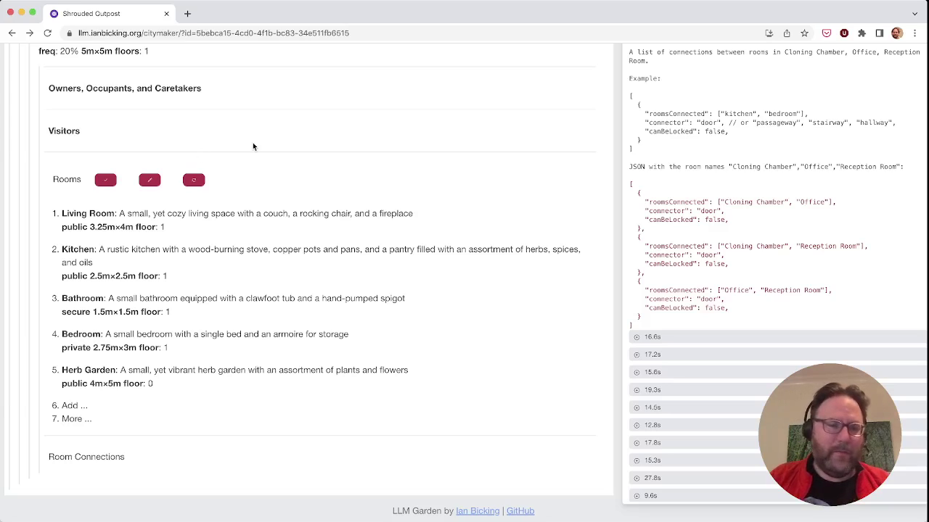
pyautogui.click(149, 180)
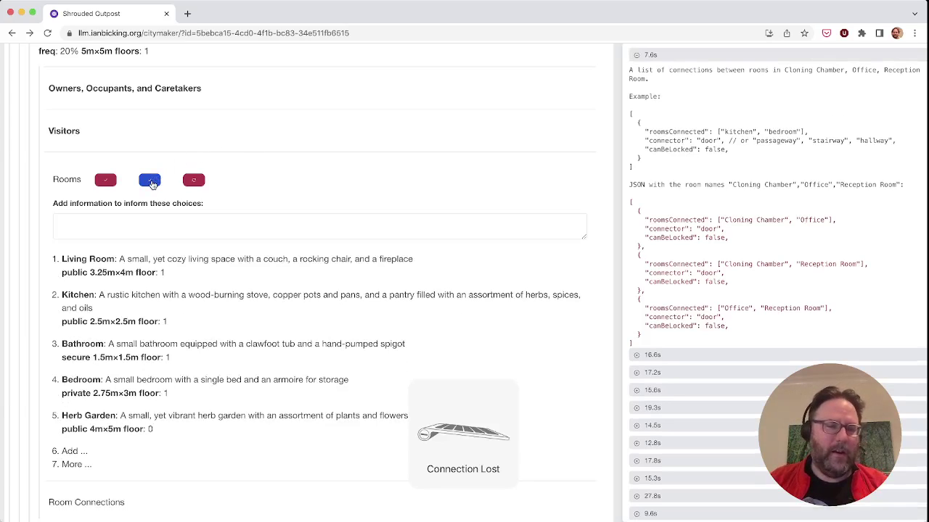
pyautogui.click(218, 223)
pyautogui.write('Make this ')
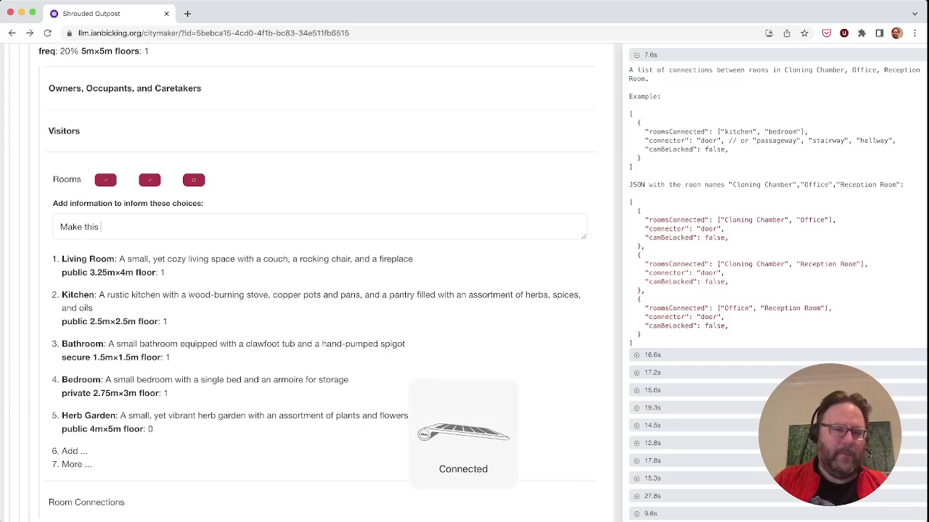
pyautogui.write('more evil and ')
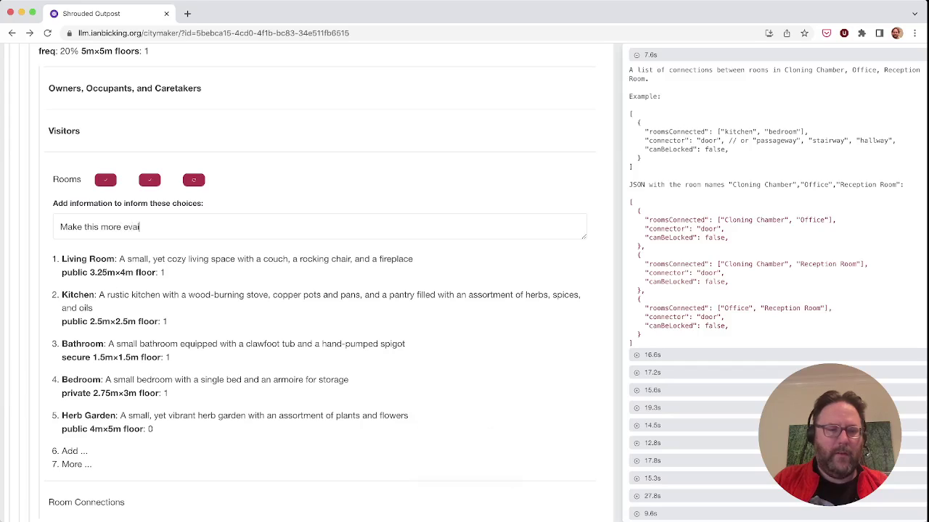
pyautogui.write('ominous')
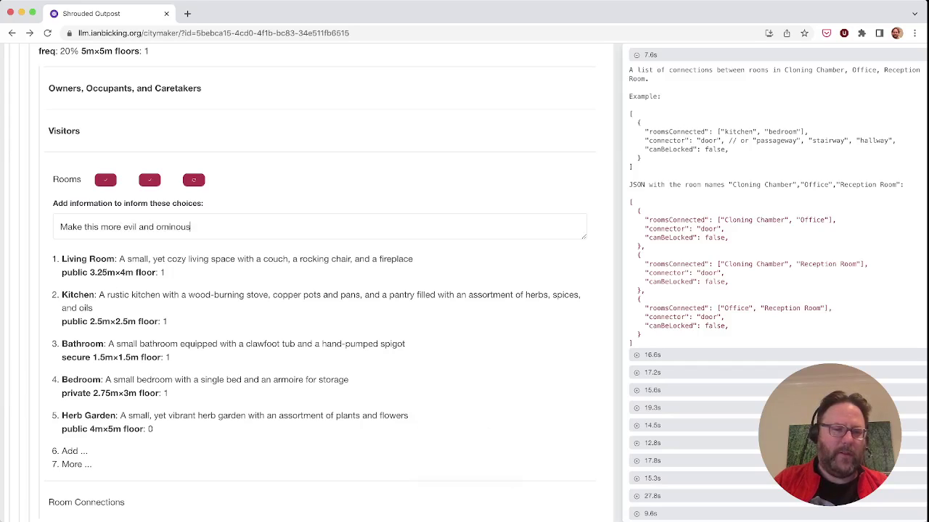
pyautogui.press('Return')
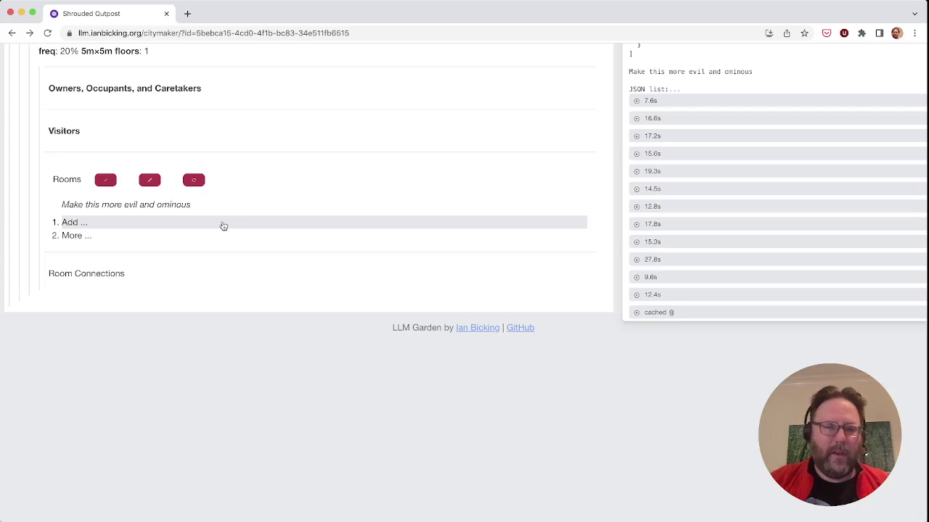
# - Highlight the added guidance line in the prompt log
pyautogui.scroll(1, 680, 161)
pyautogui.scroll(4, 680, 166)
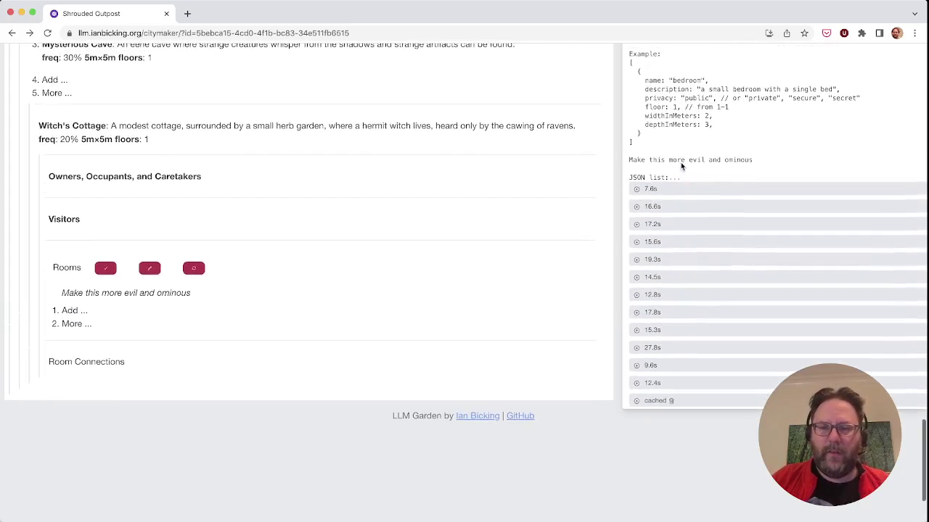
pyautogui.scroll(2, 680, 162)
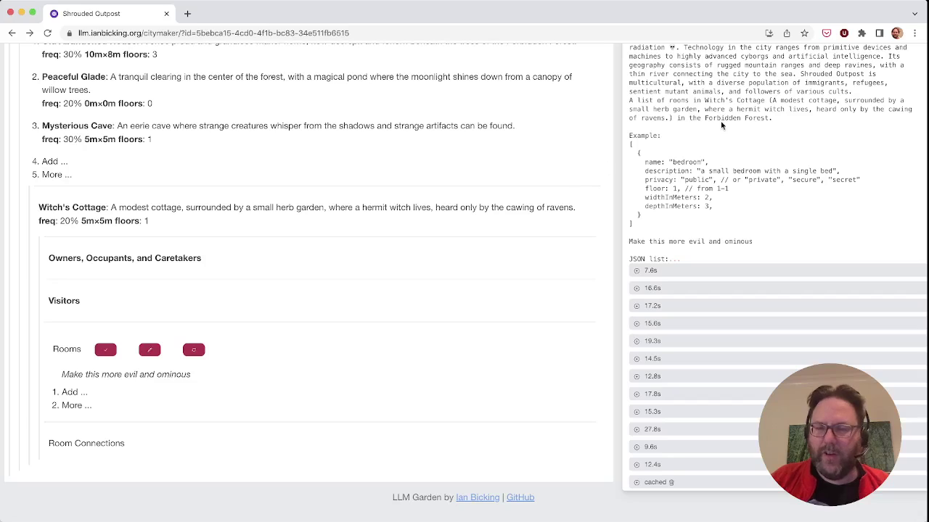
pyautogui.scroll(2, 721, 120)
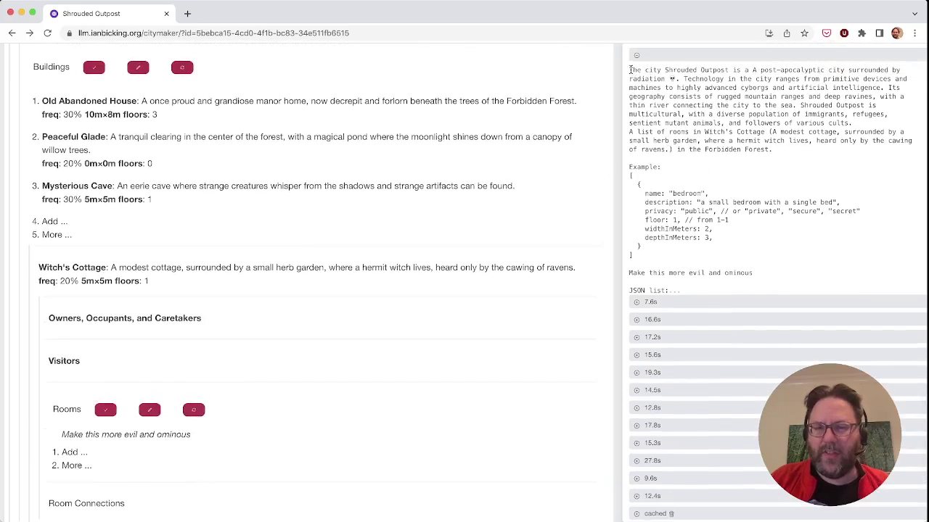
pyautogui.tripleClick(639, 273)
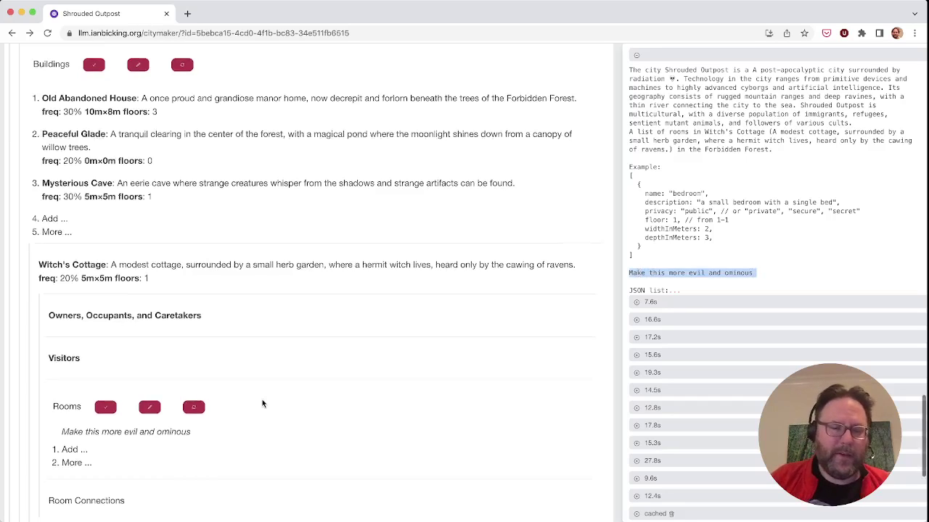
# - Open the regenerated Witch's Cottage editor and close it with Escape, making no changes
pyautogui.scroll(-3, 262, 403)
pyautogui.scroll(-2, 263, 404)
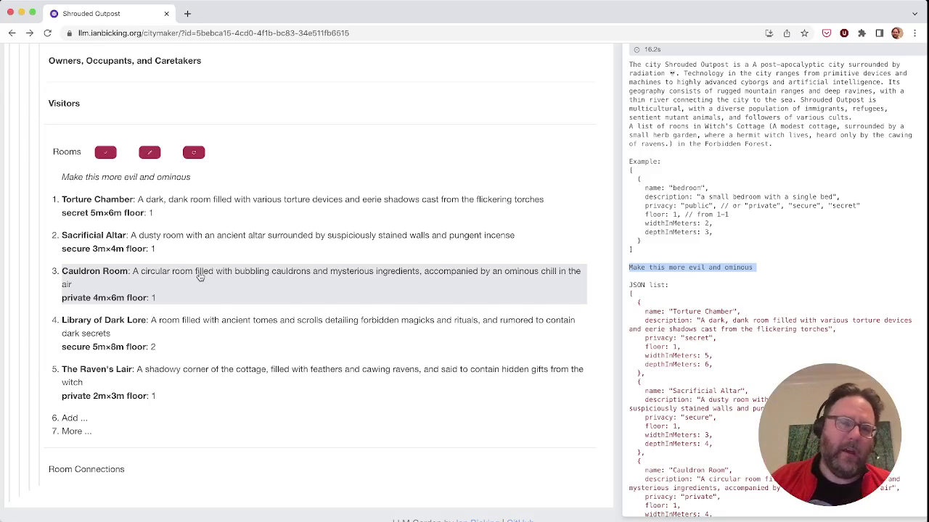
pyautogui.scroll(5, 199, 276)
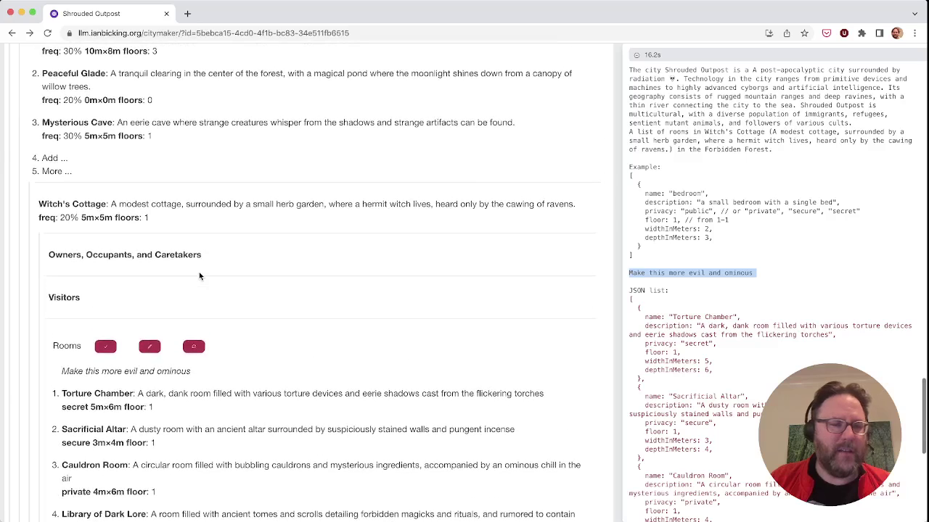
pyautogui.tripleClick(61, 203)
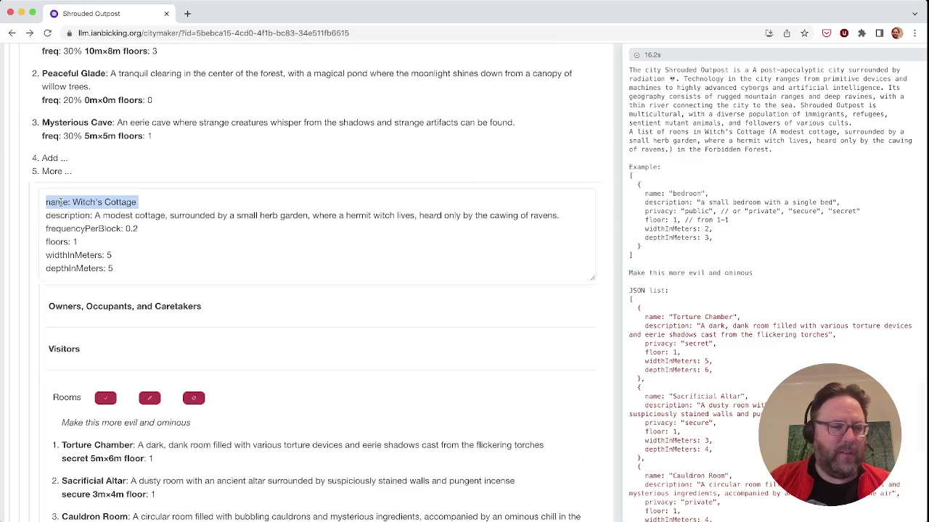
pyautogui.click(146, 201)
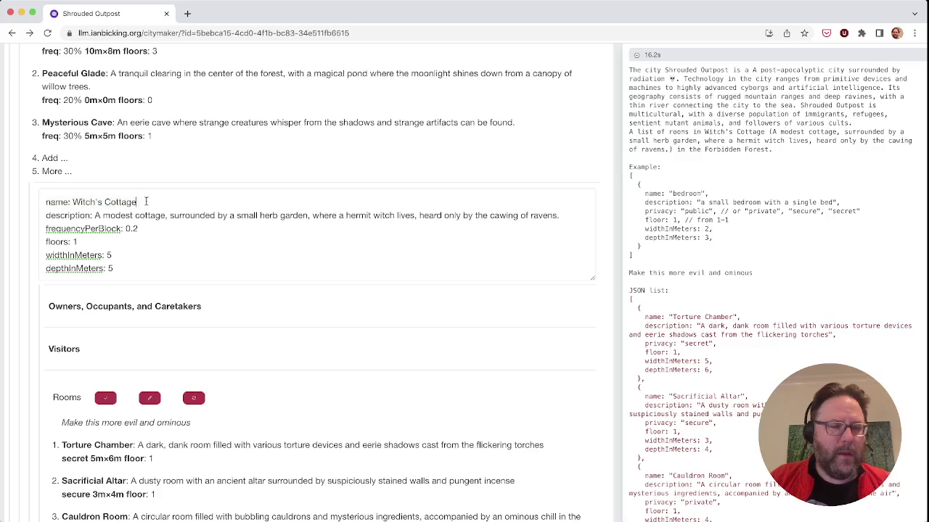
pyautogui.press('Escape')
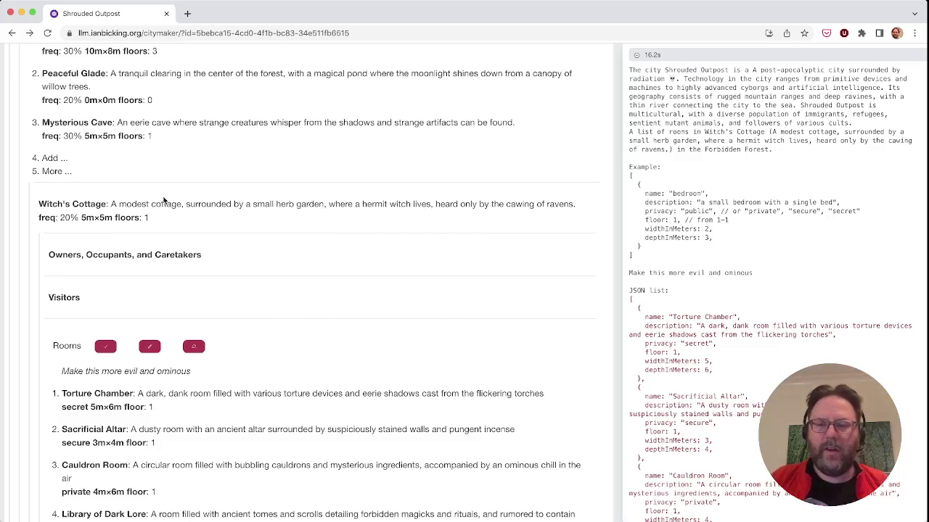
# - Highlight the evil and ominous instruction in the prompt, then switch to OBS
pyautogui.tripleClick(771, 273)
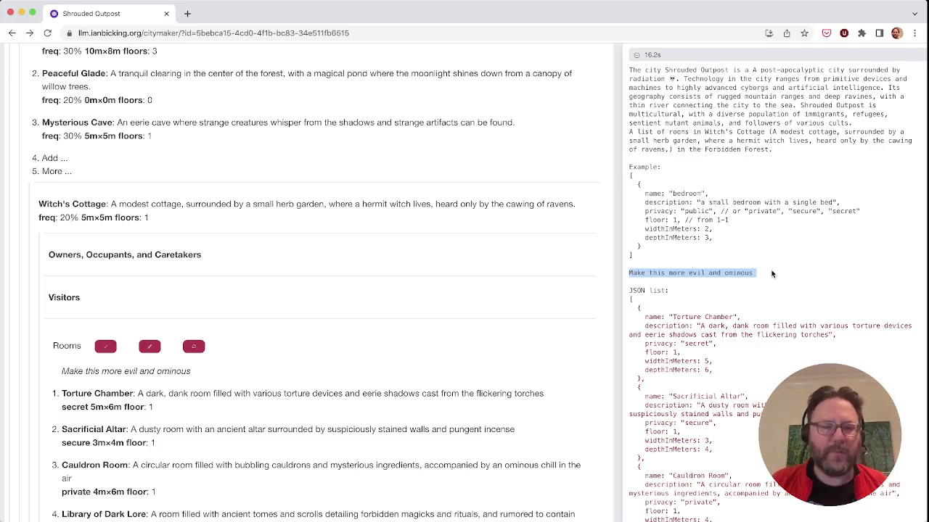
pyautogui.scroll(-5, 396, 399)
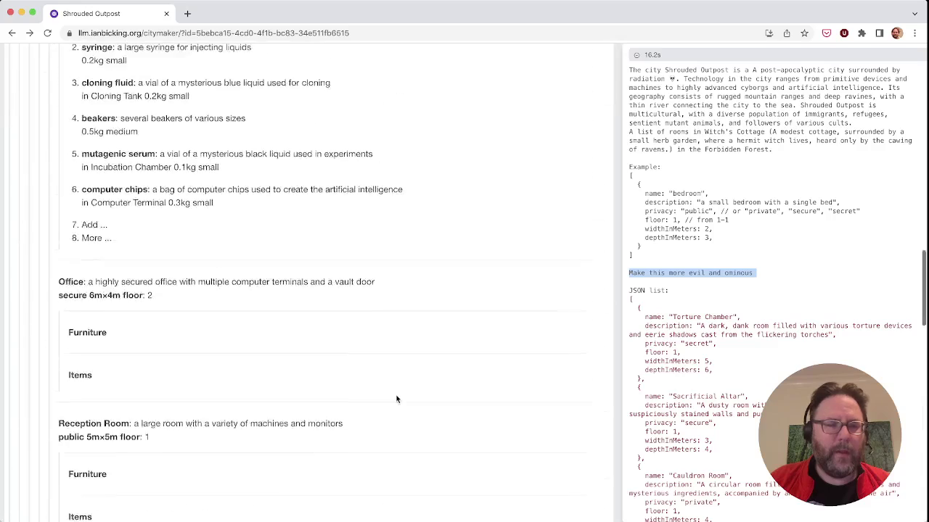
pyautogui.press('super+Tab')
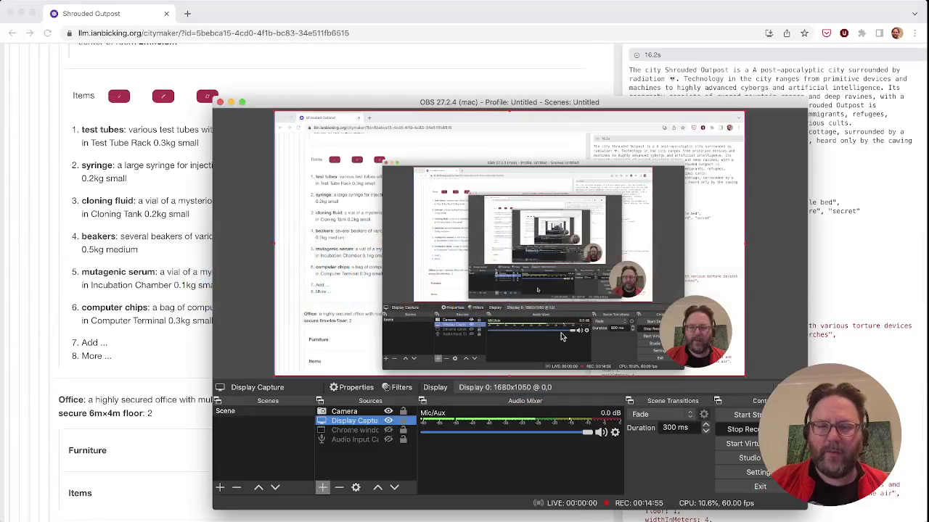